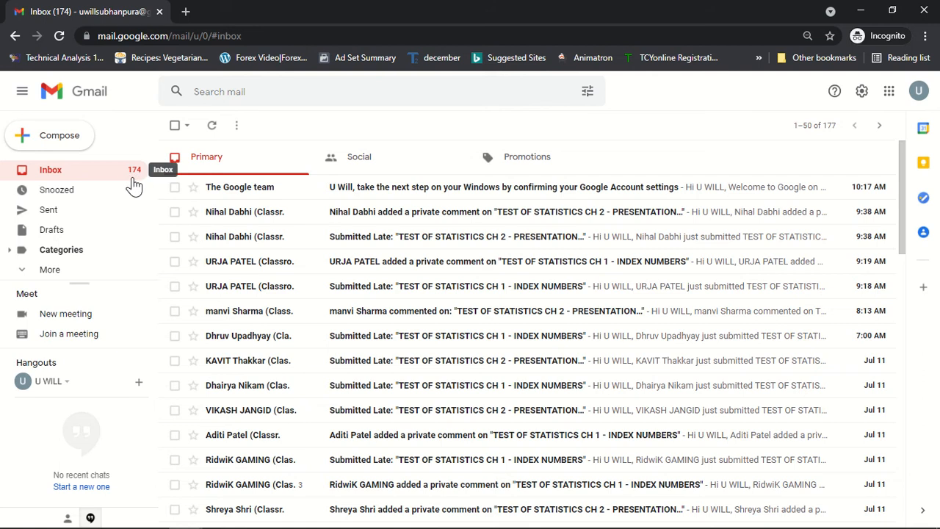
pyautogui.click(830, 128)
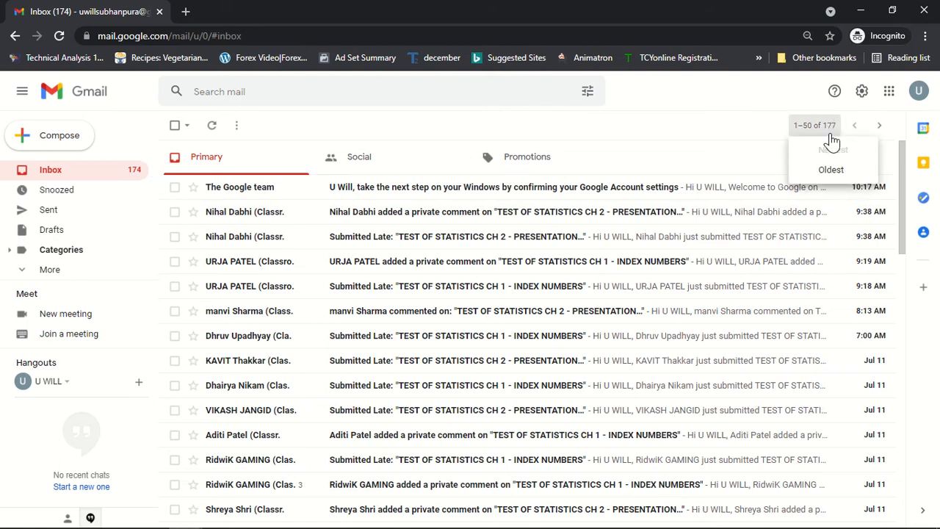
pyautogui.click(761, 132)
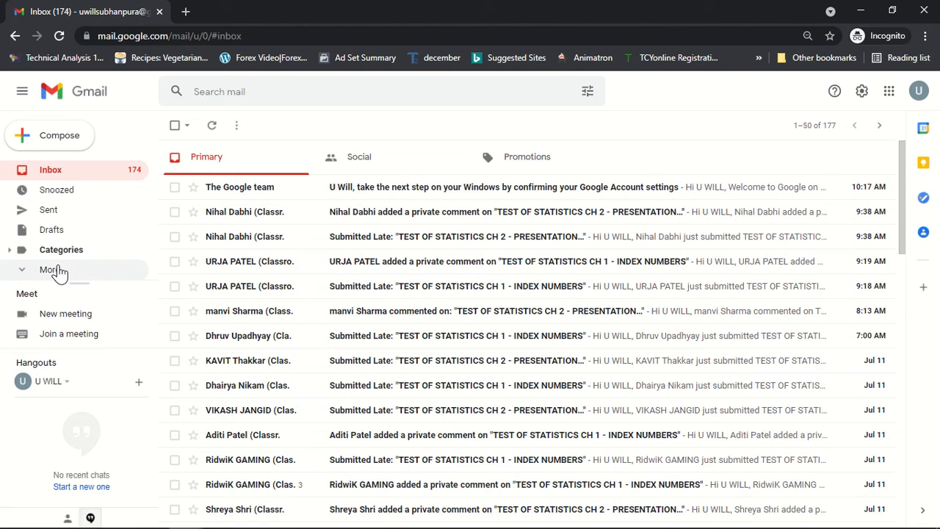
# - Begin a new mail label and name it CLASSROOM NOTIFICATIONS
pyautogui.click(61, 272)
pyautogui.scroll(-1, 77, 269)
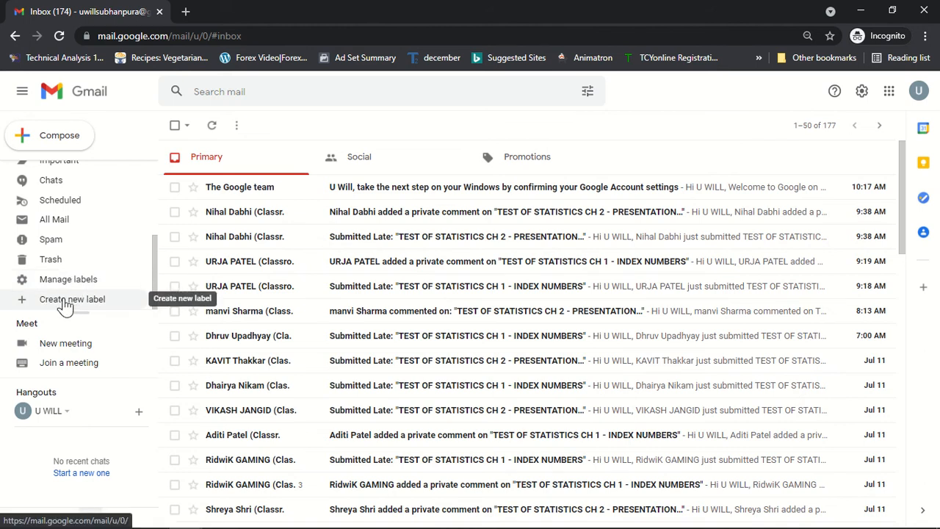
pyautogui.click(66, 303)
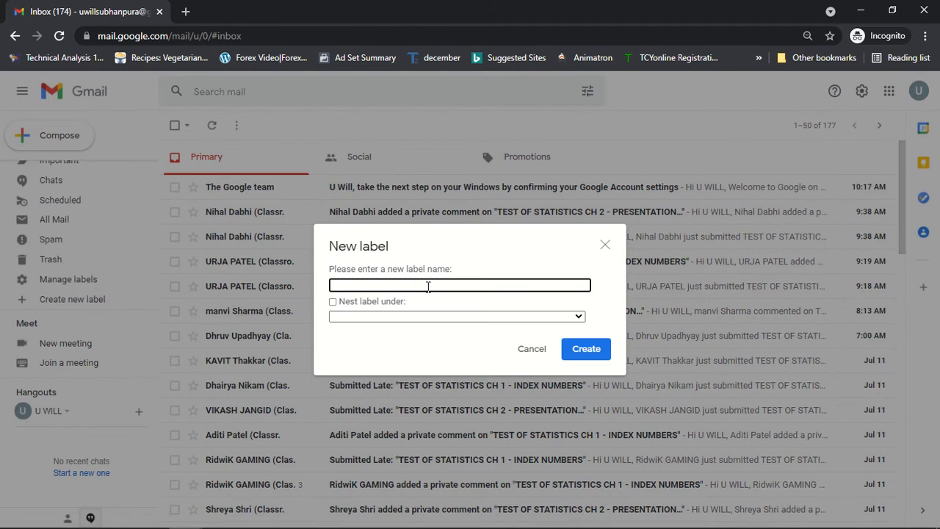
pyautogui.write('CLASSROOM NOTIFICATIONS')
pyautogui.click(333, 302)
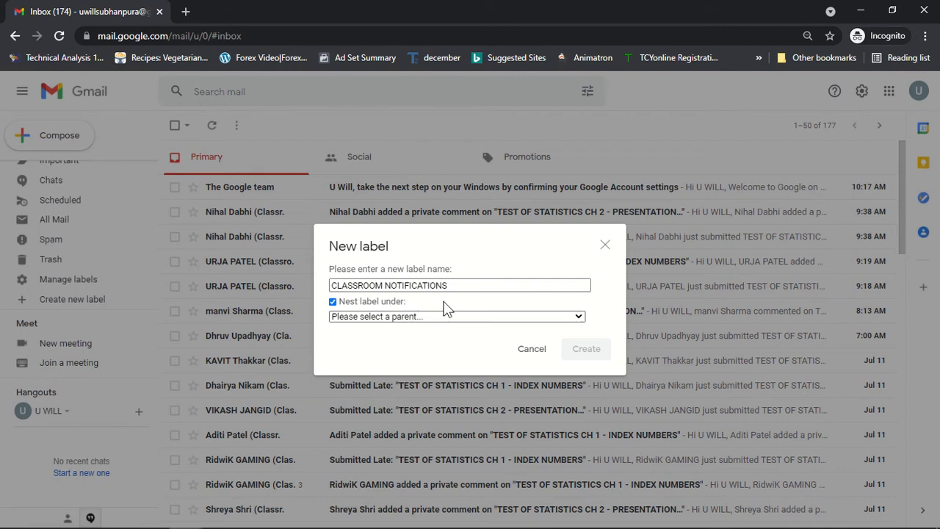
pyautogui.click(399, 324)
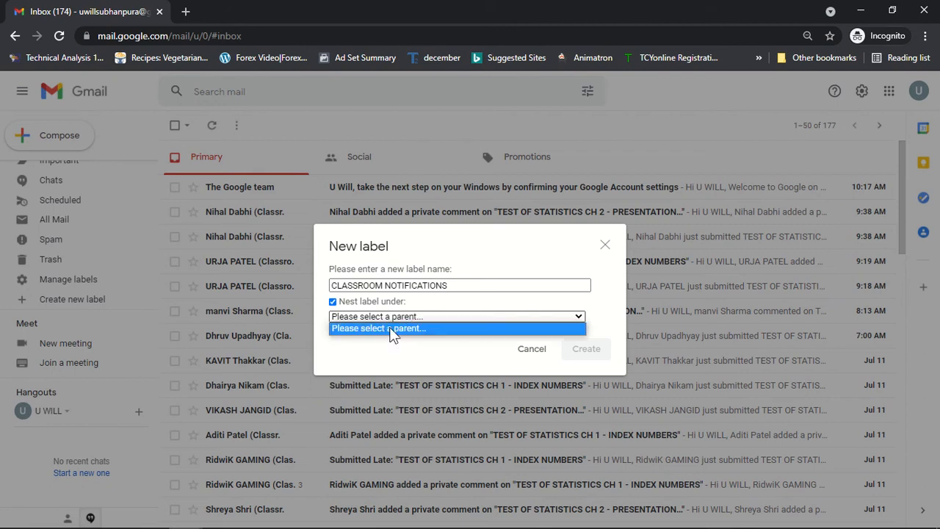
pyautogui.click(394, 331)
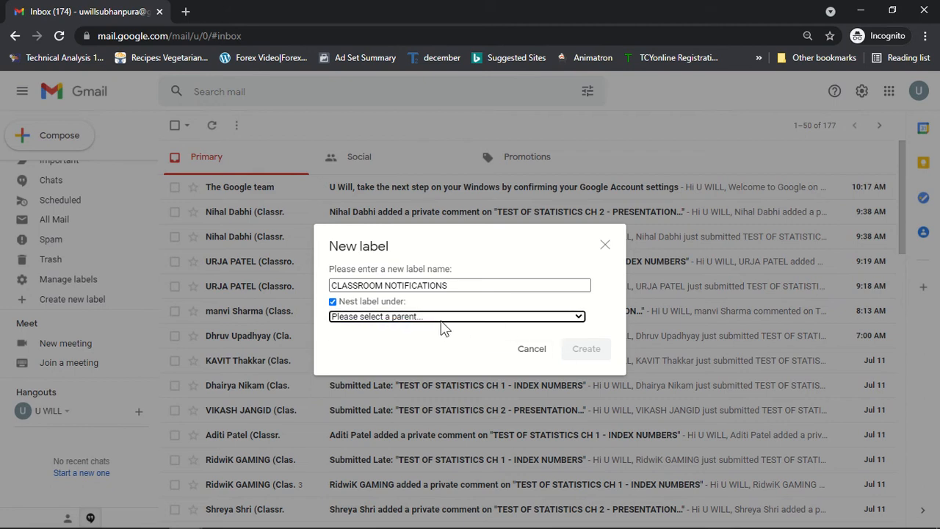
pyautogui.click(345, 316)
pyautogui.click(338, 318)
pyautogui.click(332, 302)
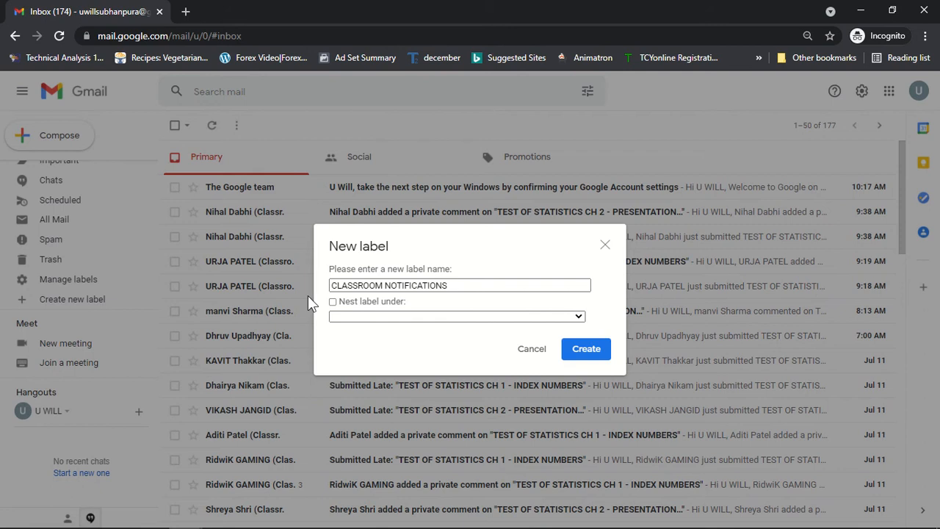
# - Create the CLASSROOM NOTIFICATIONS label without a parent
pyautogui.click(586, 351)
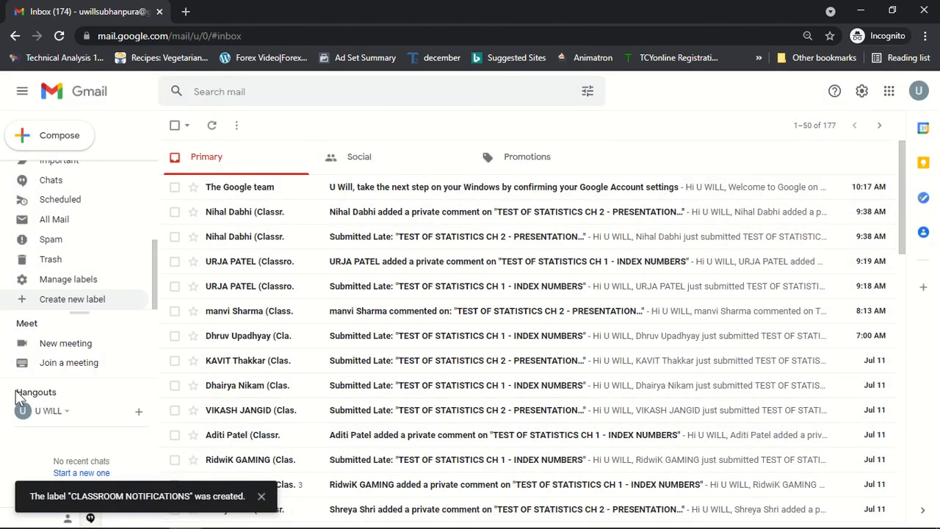
# - Create a label named ADDED COMMENT nested under CLASSROOM NOTIFICATIONS
pyautogui.click(72, 299)
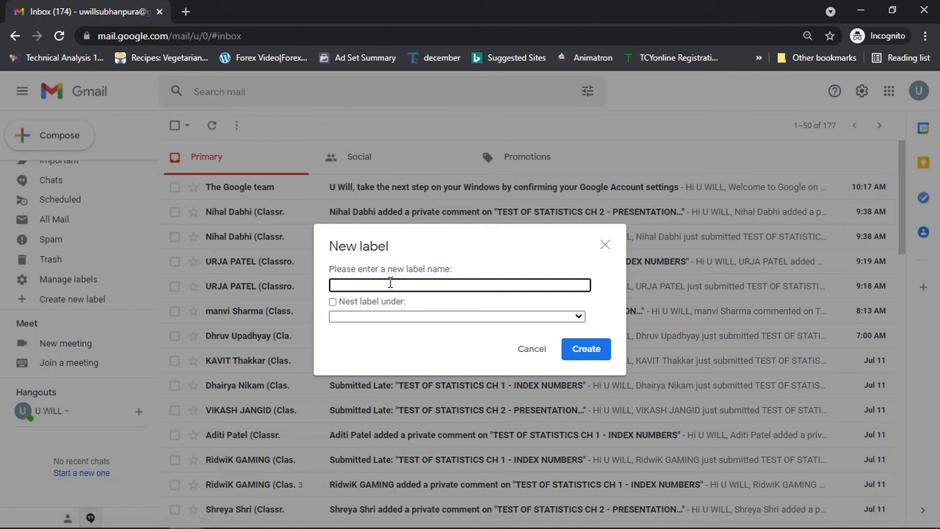
pyautogui.write('ADDED COMMENT')
pyautogui.click(333, 302)
pyautogui.click(371, 317)
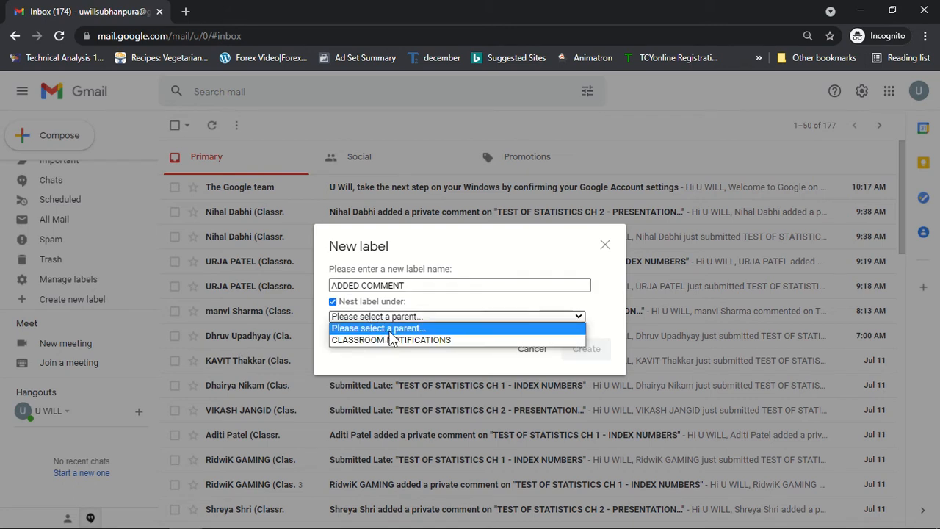
pyautogui.click(391, 338)
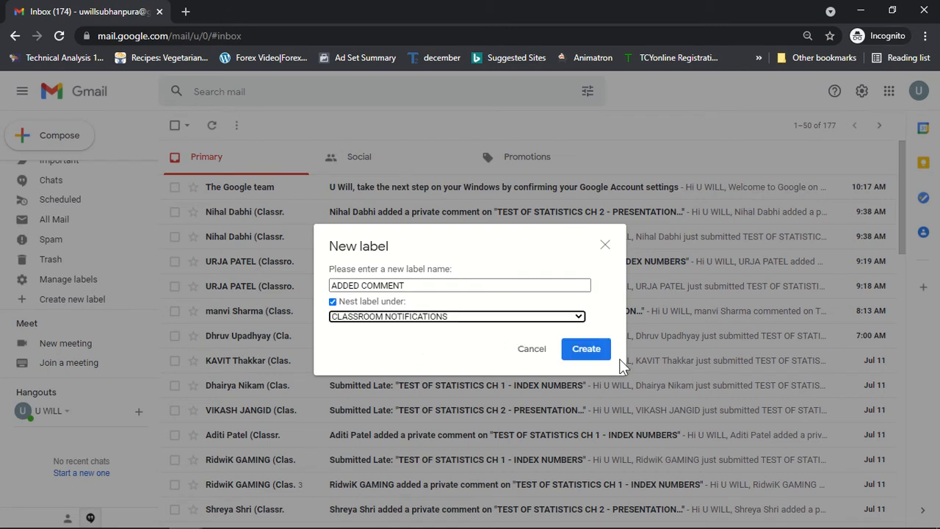
pyautogui.click(586, 349)
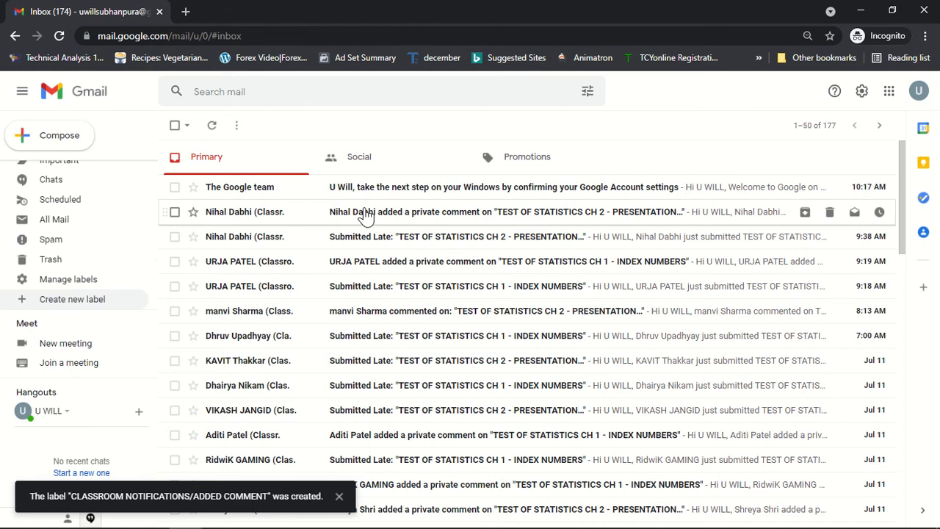
pyautogui.click(415, 214)
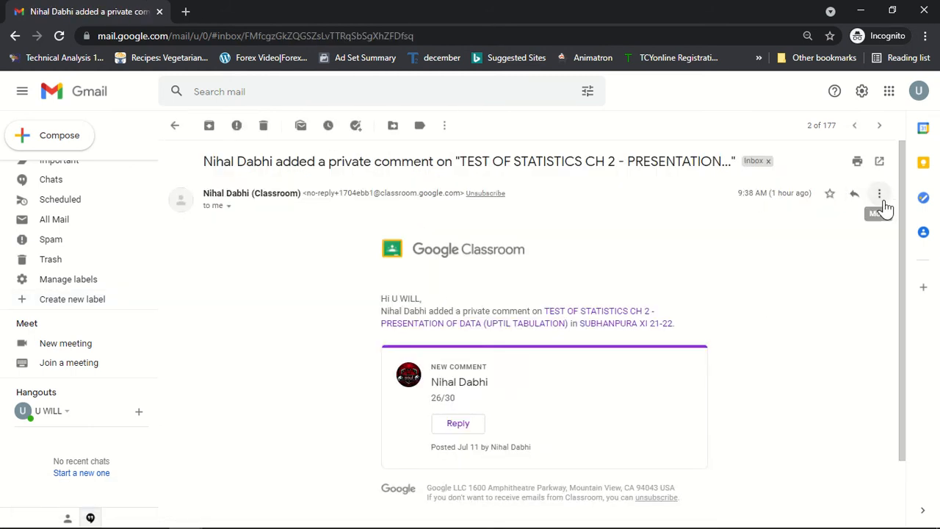
pyautogui.click(882, 194)
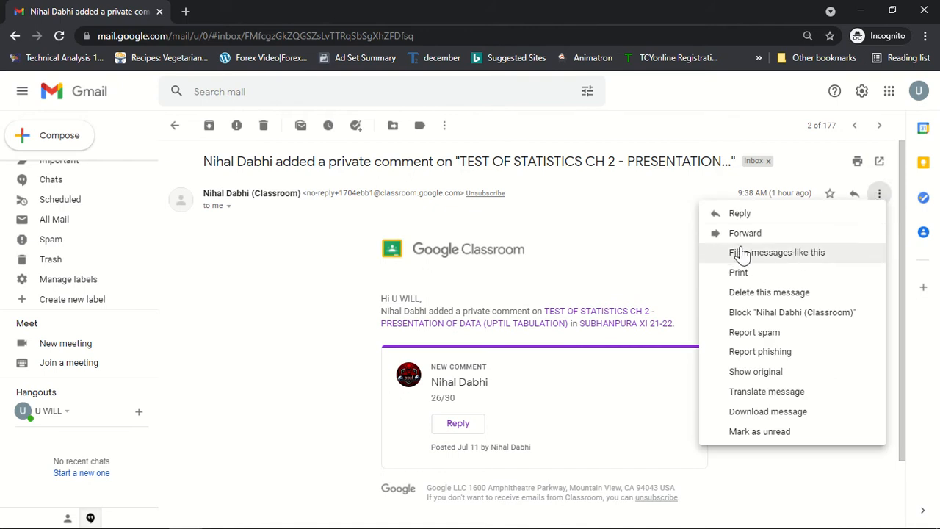
pyautogui.click(810, 257)
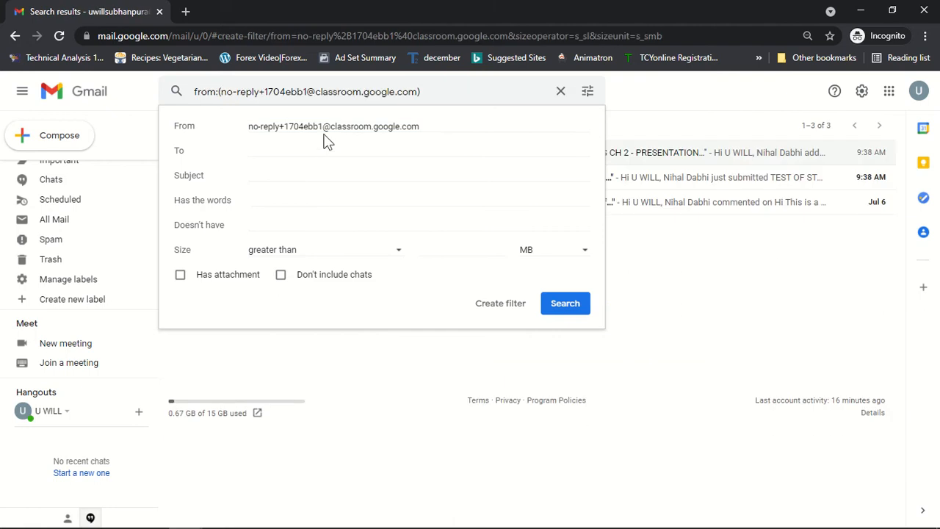
pyautogui.moveTo(324, 128); pyautogui.dragTo(242, 130)
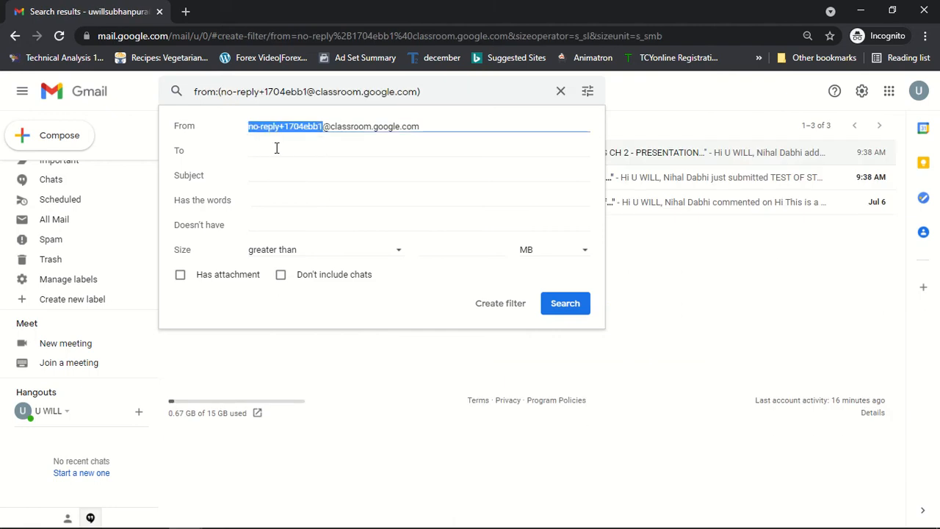
pyautogui.press('BackSpace')
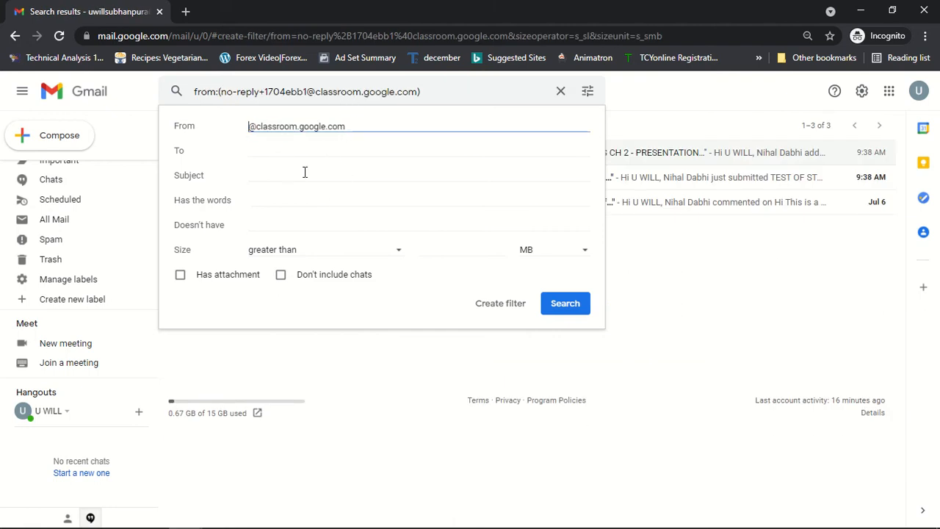
# - Set the filter's subject criterion to ADDED PRIVATE COMMENT
pyautogui.click(286, 177)
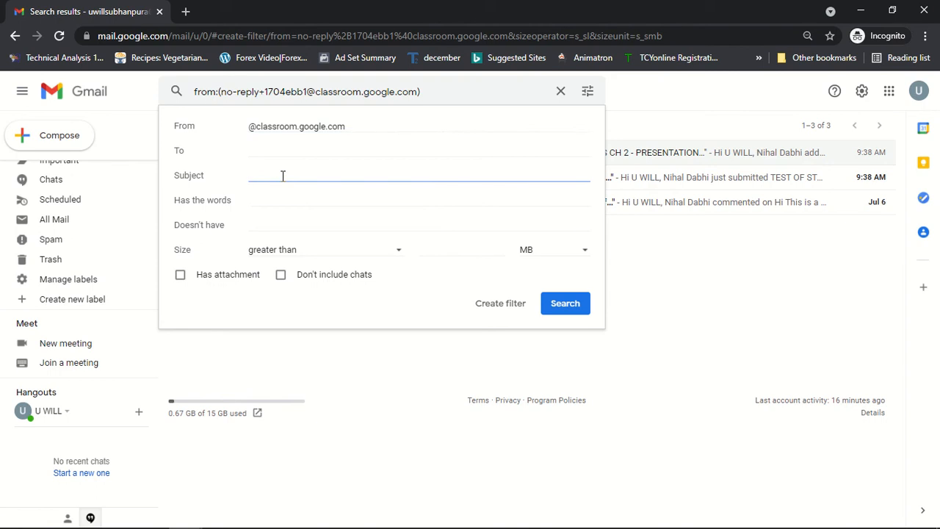
pyautogui.write('ADDED FRIVATE COOO')
pyautogui.press('BackSpace')
pyautogui.press('BackSpace')
pyautogui.write('MMENTY')
pyautogui.press('BackSpace')
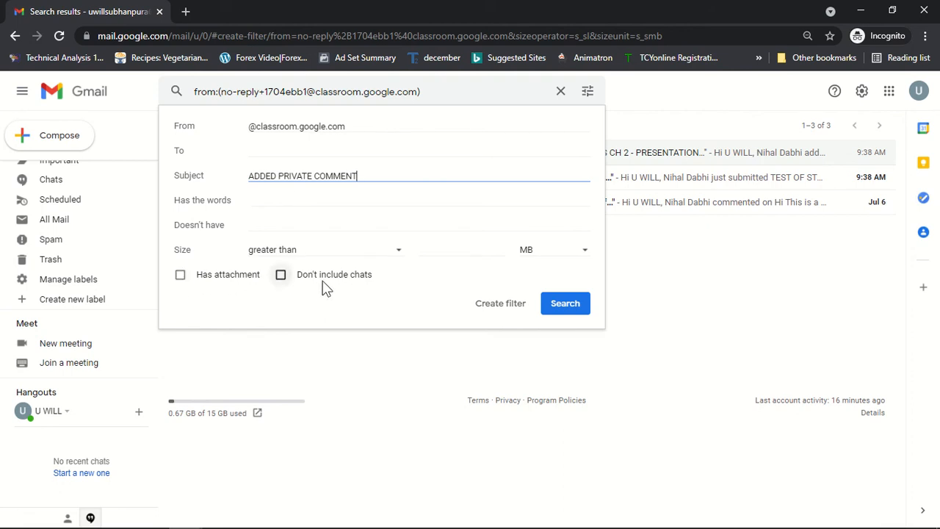
# - Make the filter skip the inbox, mark messages as read and apply the CLASSROOM NOTIFICATIONS label
pyautogui.click(507, 306)
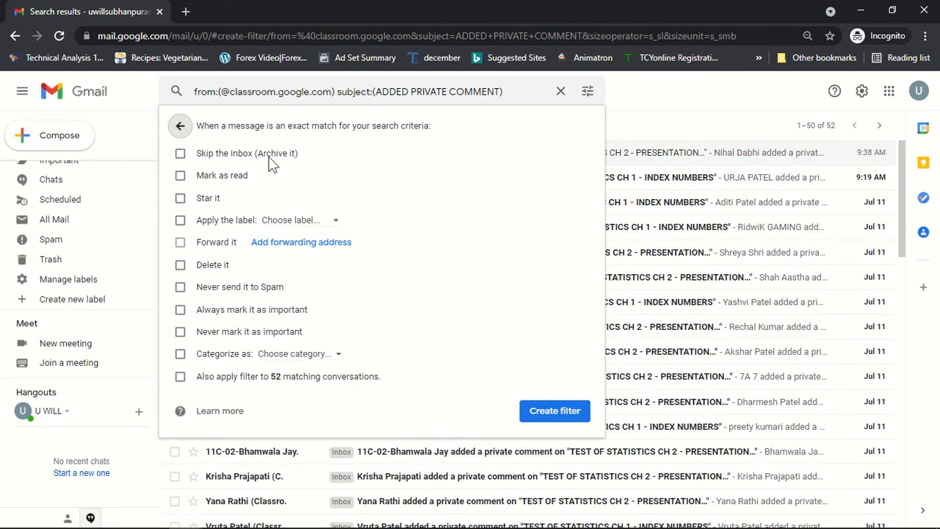
pyautogui.click(180, 155)
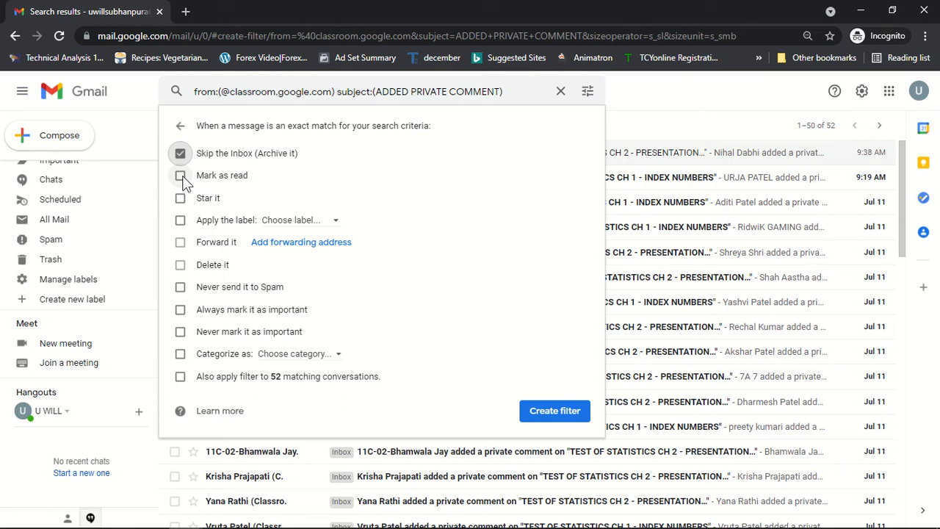
pyautogui.click(181, 177)
pyautogui.click(180, 221)
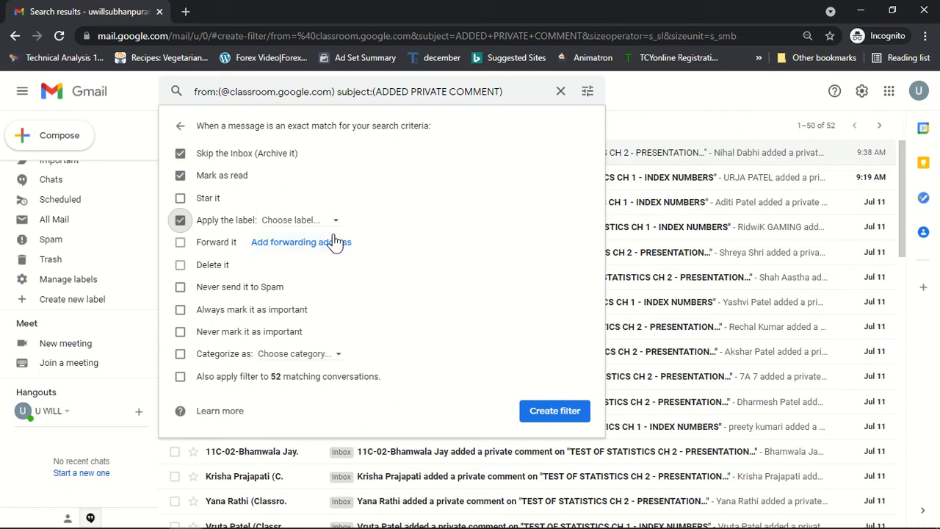
pyautogui.click(323, 219)
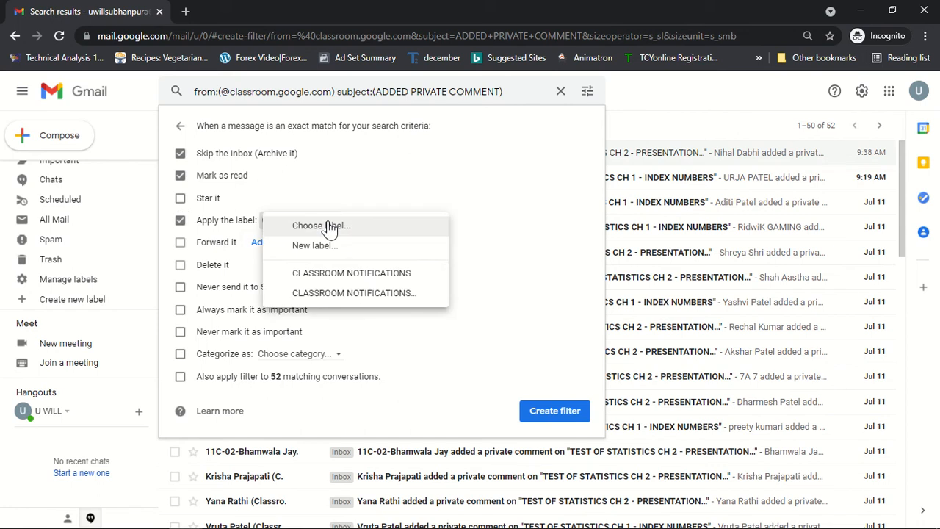
pyautogui.click(409, 274)
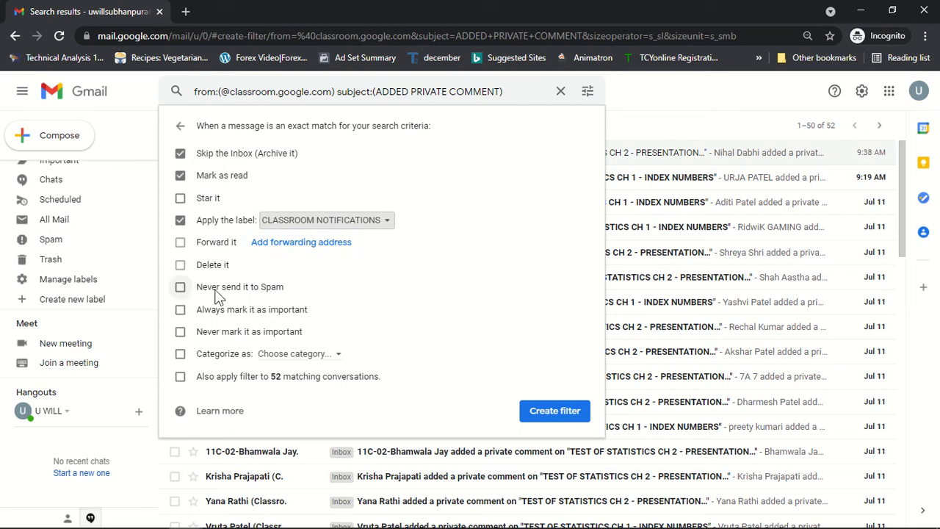
# - Create the filter with never send to Spam, never mark as important, category Primary, and application to matching conversations
pyautogui.click(181, 288)
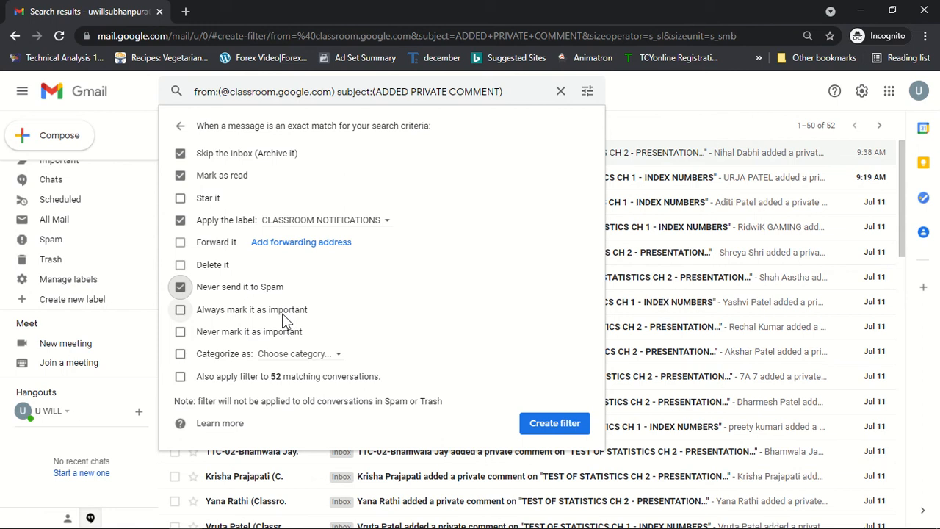
pyautogui.click(181, 332)
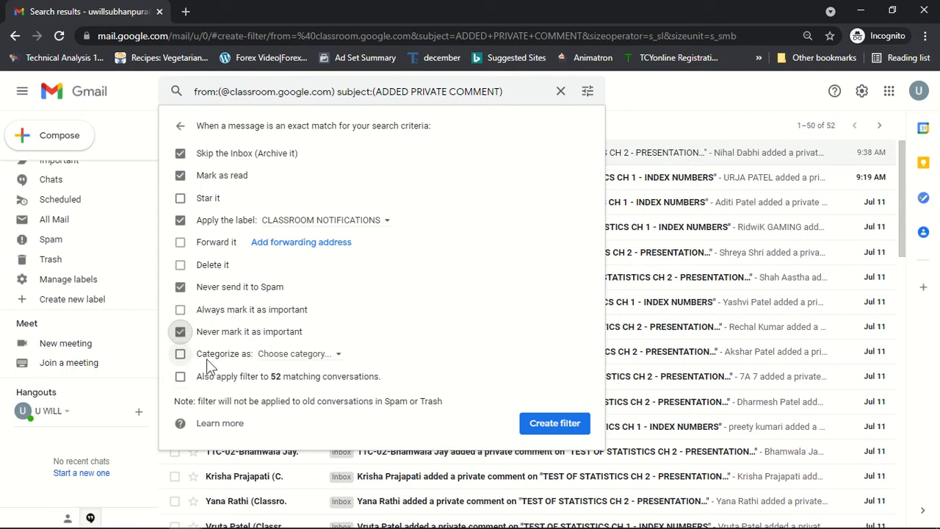
pyautogui.click(180, 354)
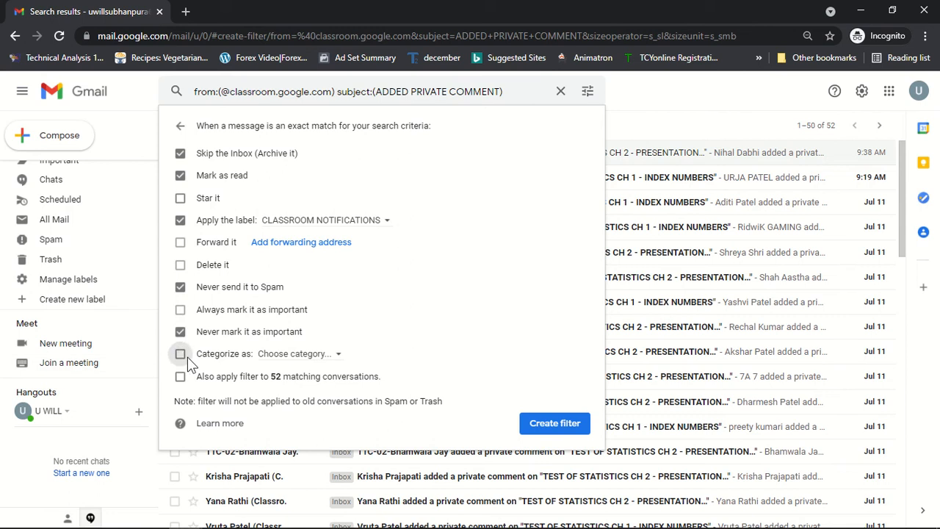
pyautogui.click(291, 358)
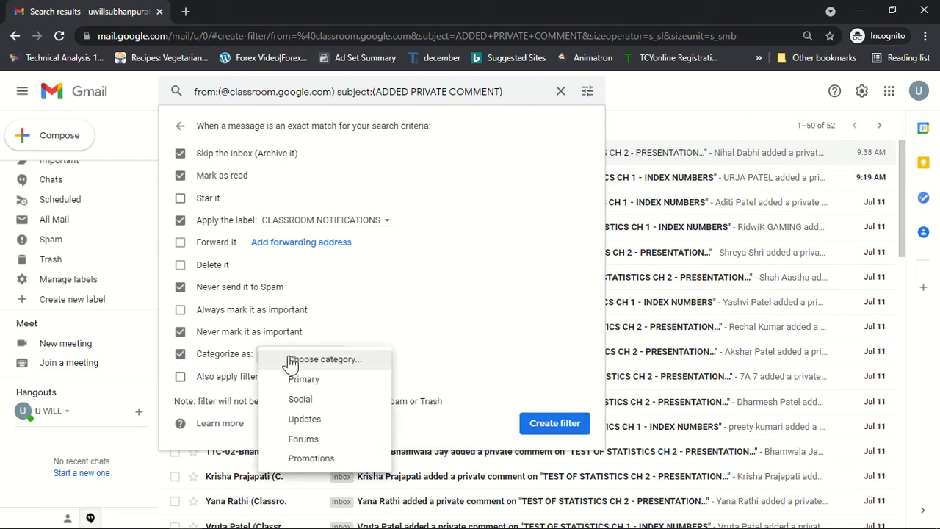
pyautogui.click(333, 382)
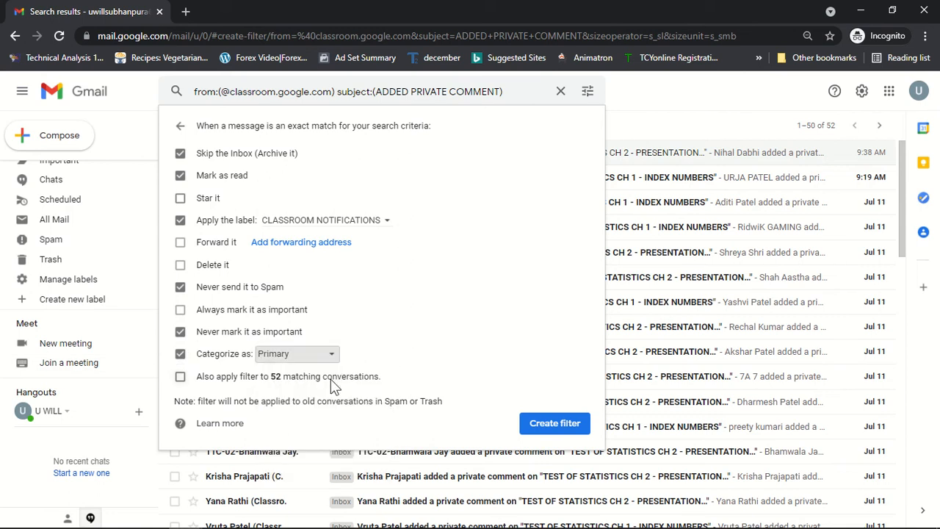
pyautogui.click(180, 379)
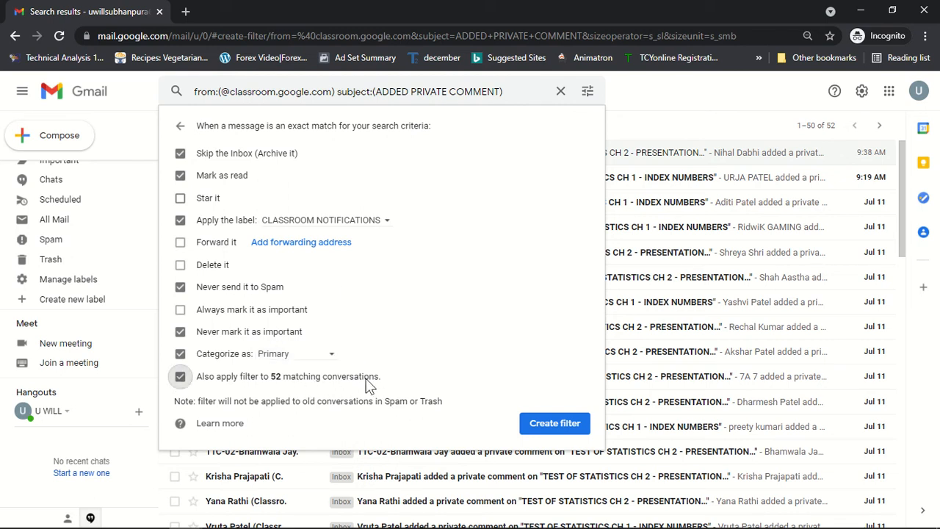
pyautogui.click(564, 429)
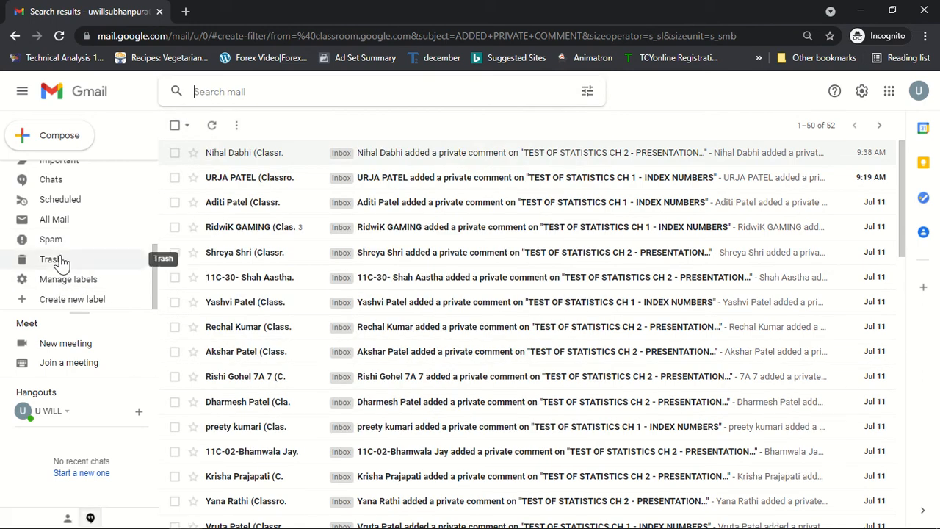
# - Open the ADDED COMMENT label nested under CLASSROOM NOTIFICATIONS
pyautogui.scroll(3, 64, 262)
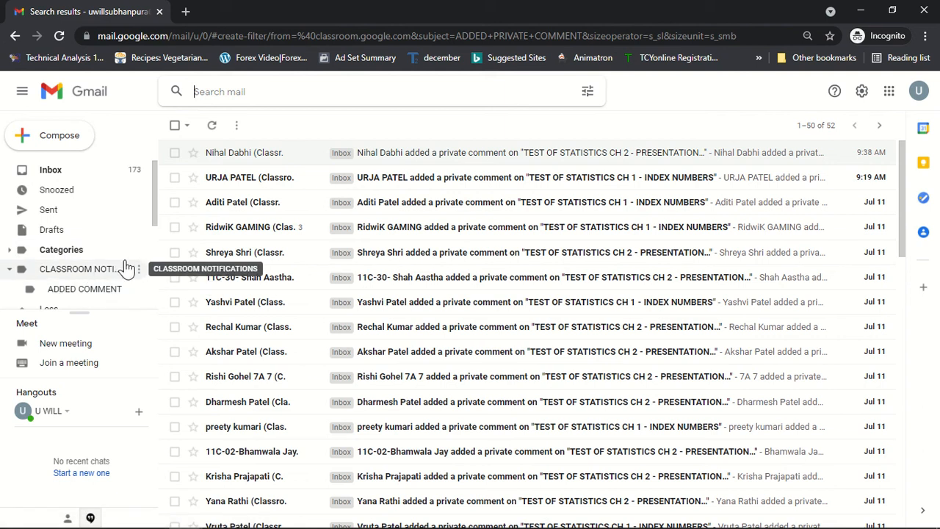
pyautogui.scroll(-2, 152, 243)
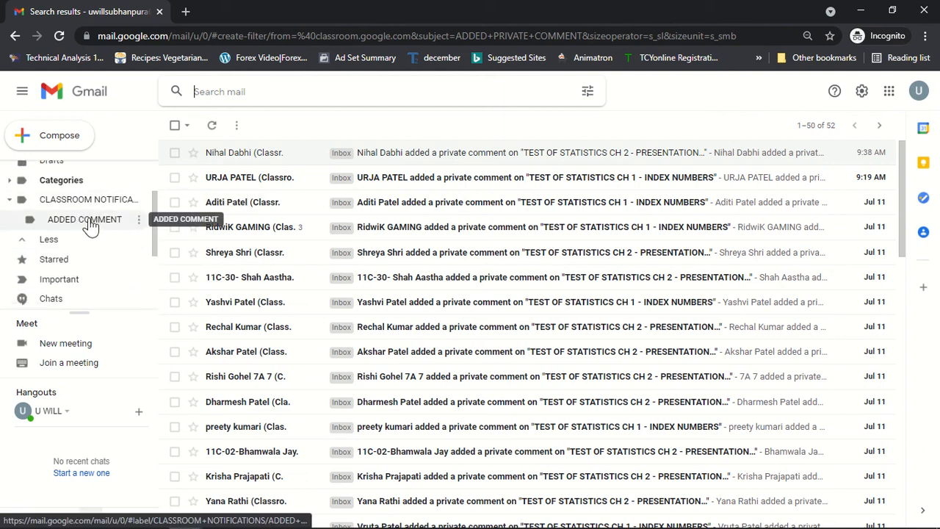
pyautogui.click(96, 219)
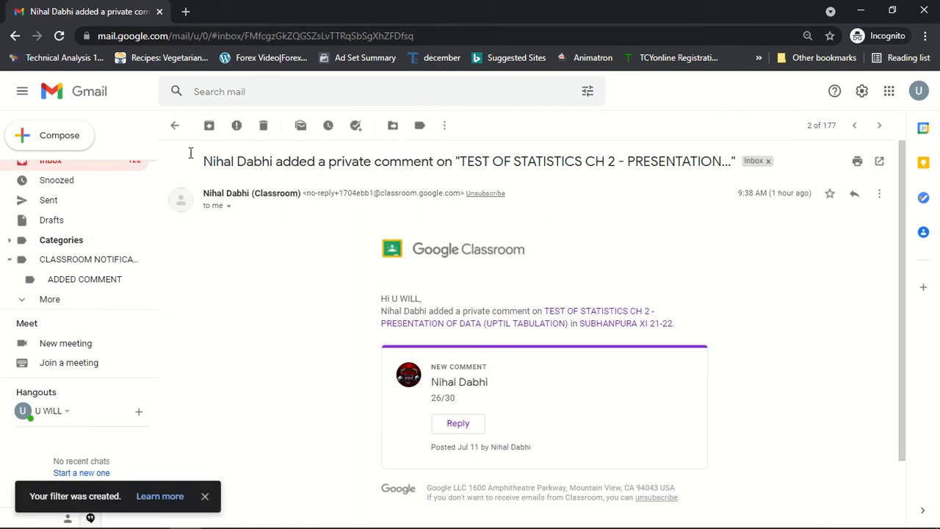
# - Return to the inbox and review the conversations filed under the ADDED COMMENT and CLASSROOM NOTIFICATIONS labels
pyautogui.click(175, 125)
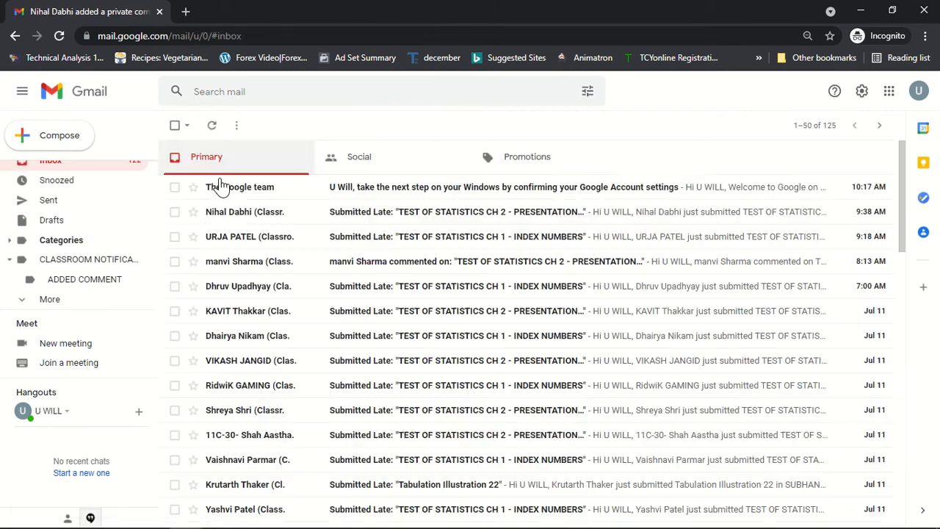
pyautogui.click(66, 279)
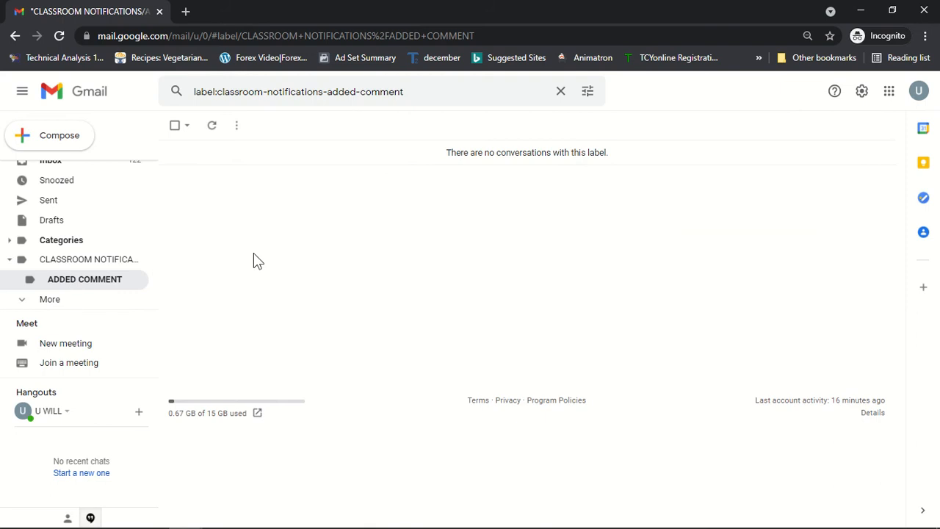
pyautogui.click(81, 262)
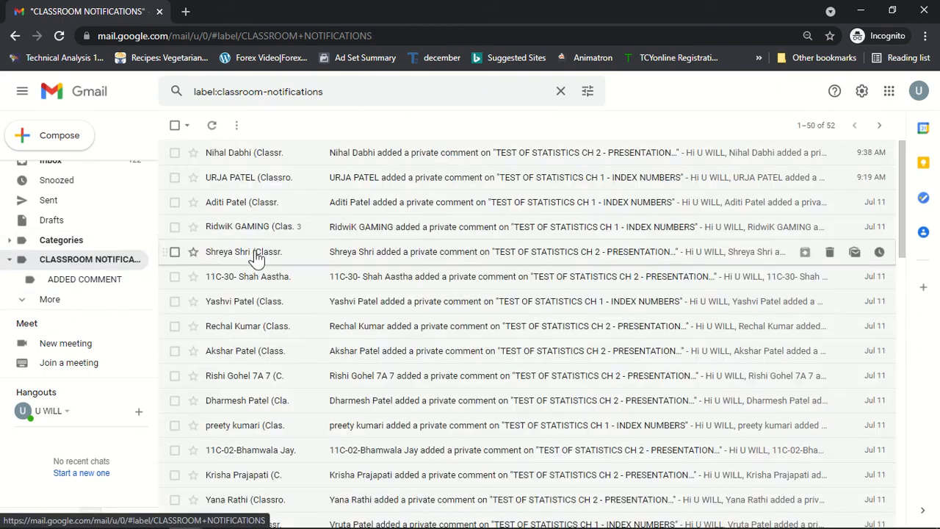
pyautogui.scroll(-13, 378, 356)
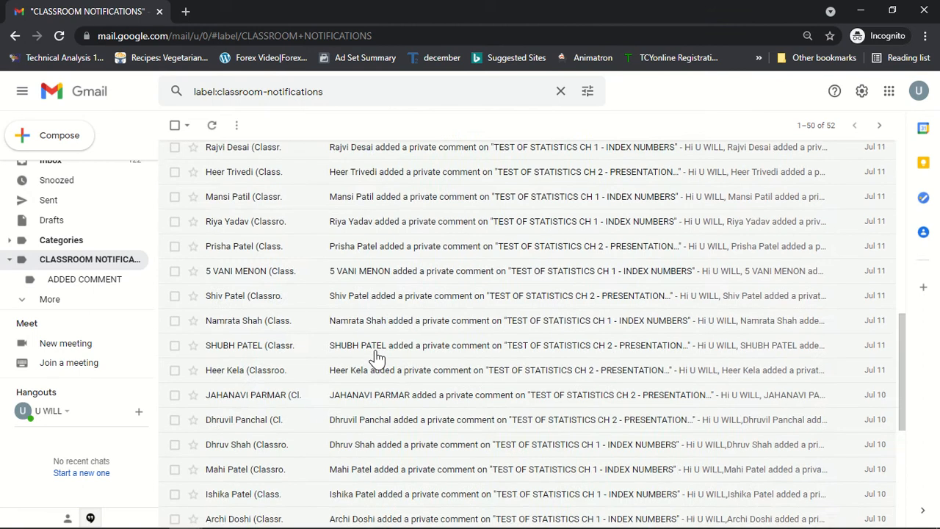
pyautogui.scroll(7, 377, 356)
pyautogui.scroll(6, 376, 356)
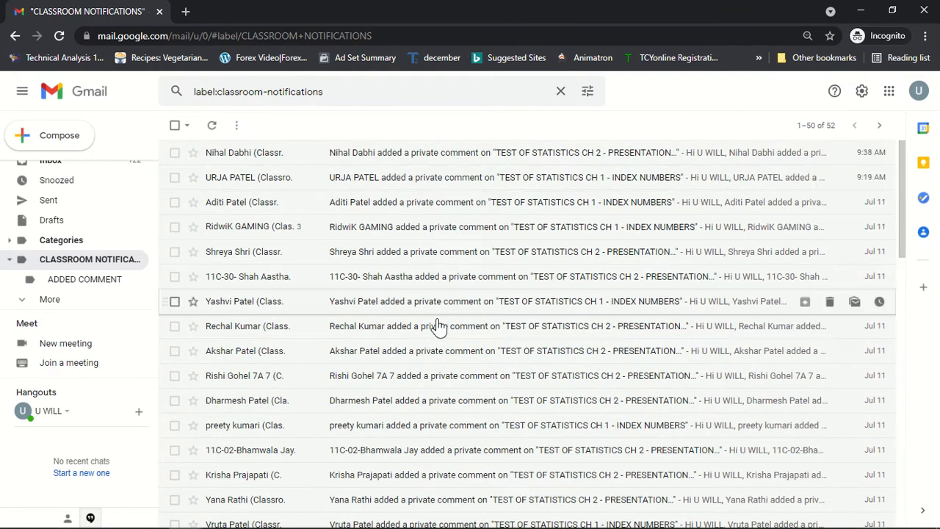
pyautogui.scroll(-12, 450, 409)
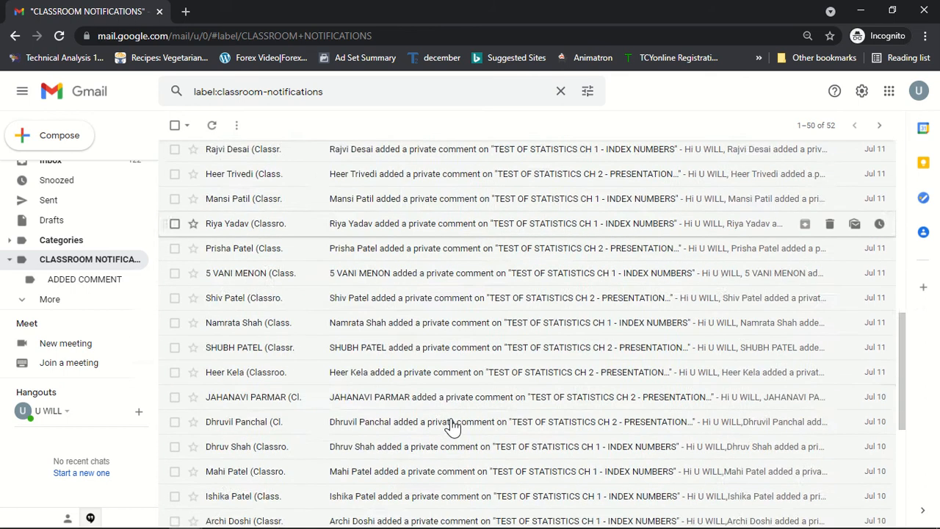
pyautogui.scroll(3, 455, 426)
pyautogui.scroll(10, 455, 426)
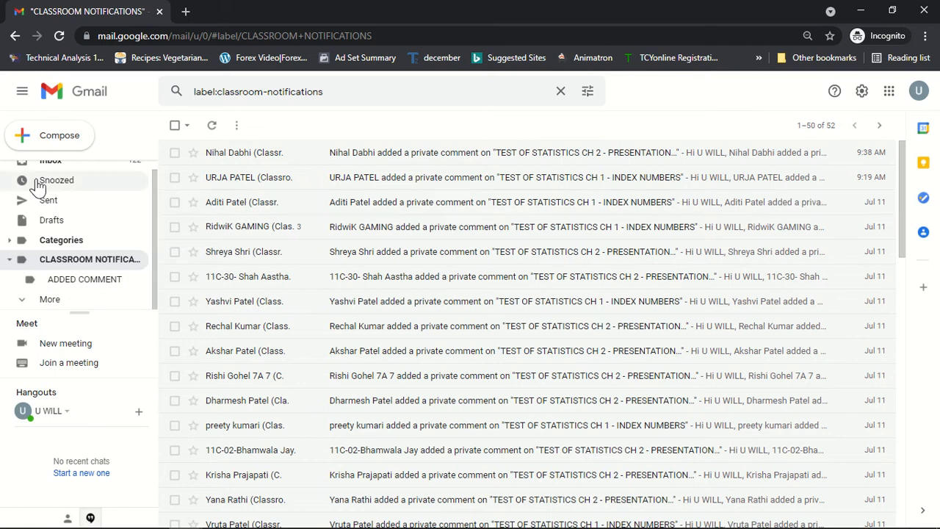
# - Open the newest inbox message with subject Submitted Late and start a filter for messages like it
pyautogui.scroll(1, 66, 199)
pyautogui.click(65, 170)
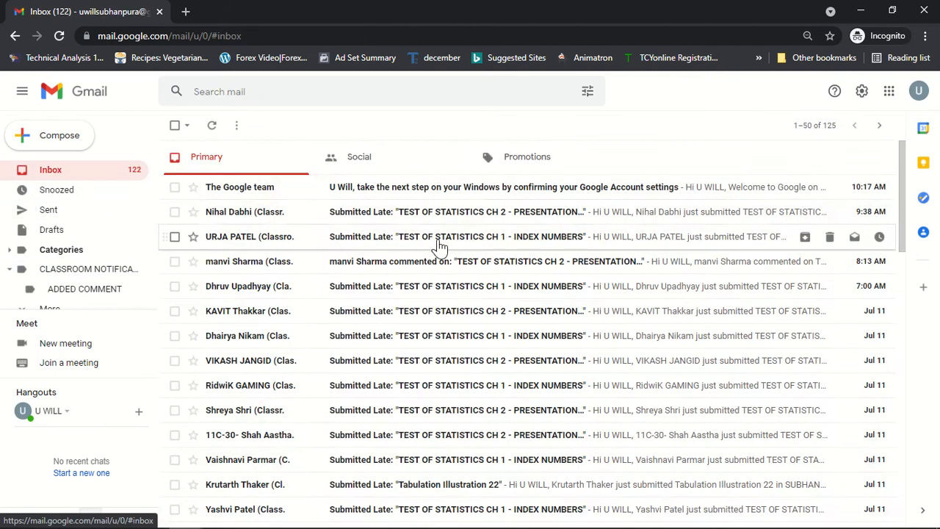
pyautogui.click(404, 214)
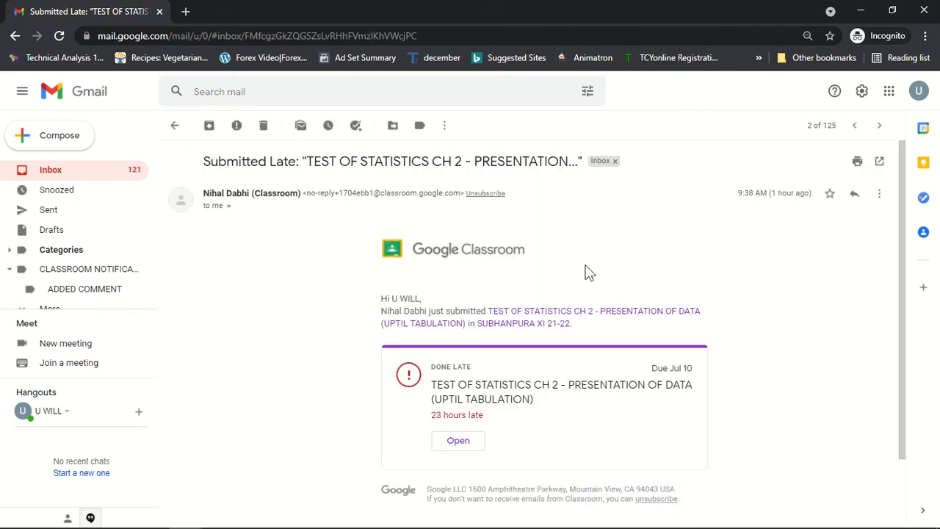
pyautogui.click(880, 194)
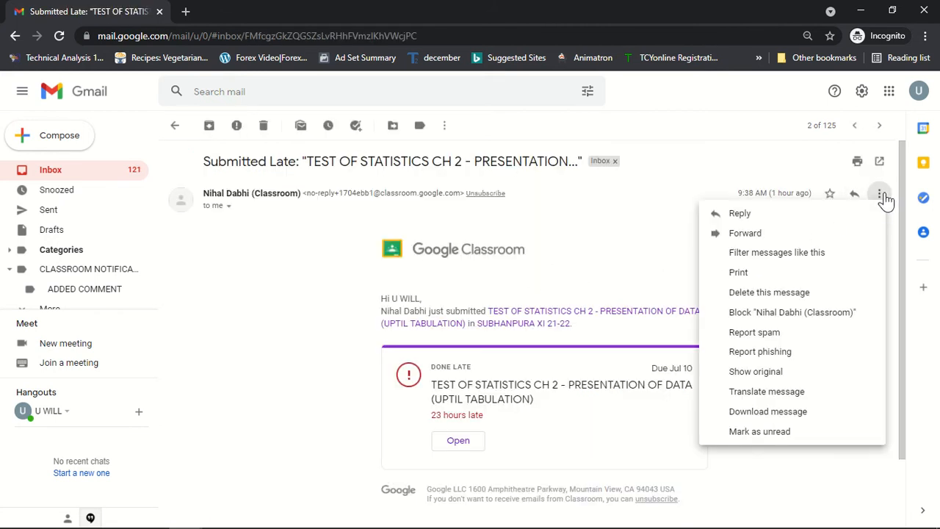
pyautogui.click(783, 252)
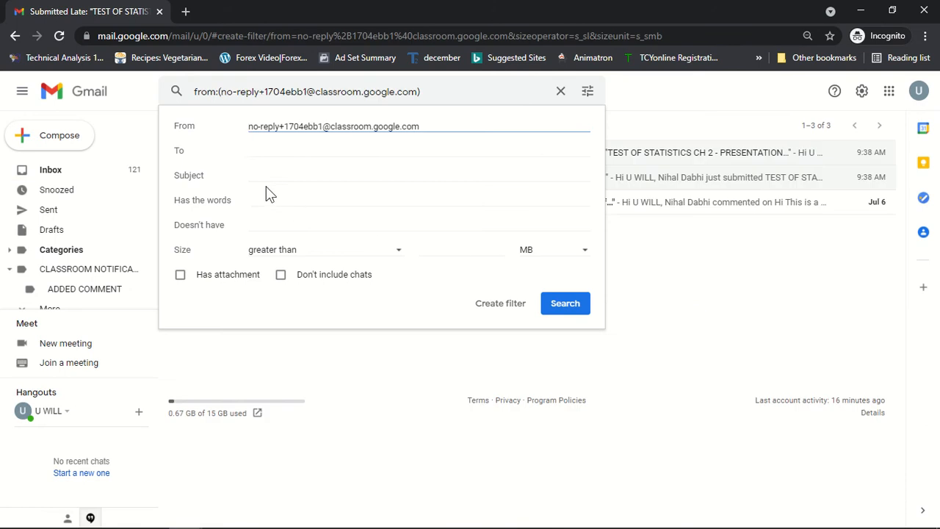
pyautogui.moveTo(310, 124); pyautogui.dragTo(232, 132)
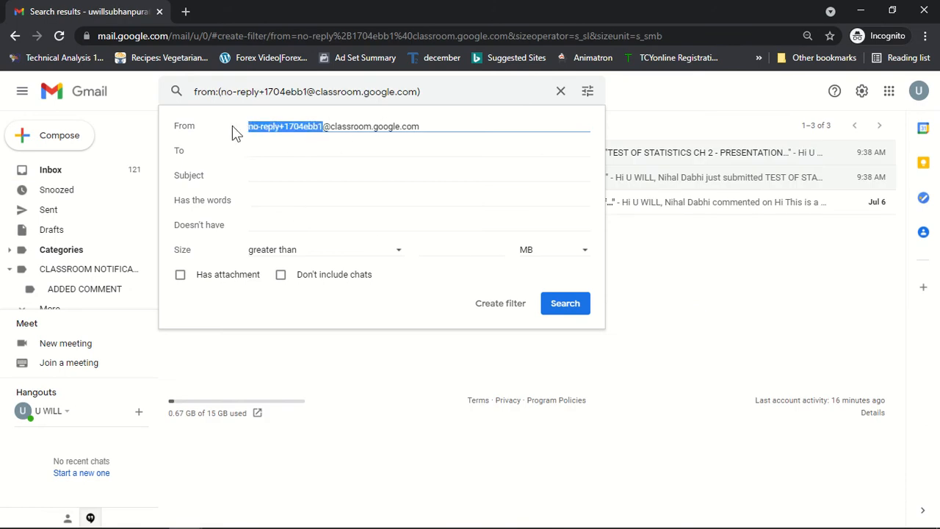
pyautogui.press('BackSpace')
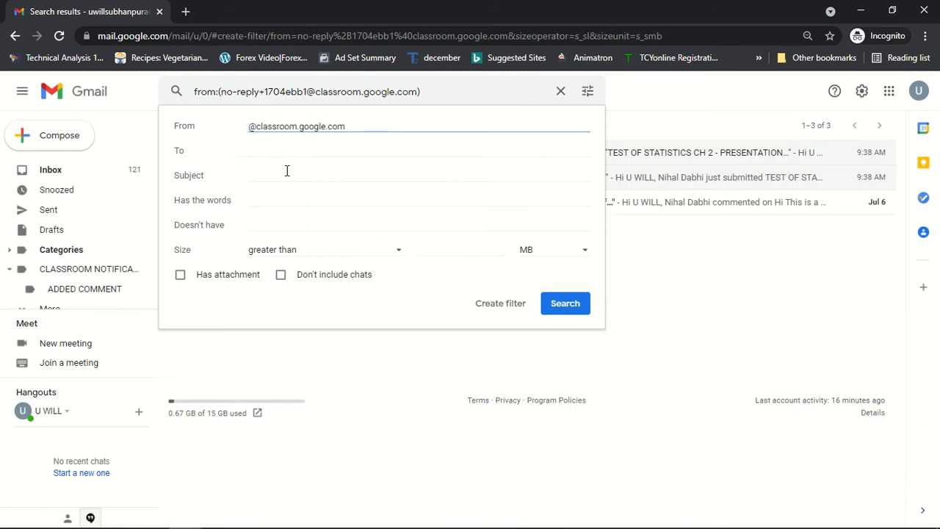
pyautogui.click(324, 170)
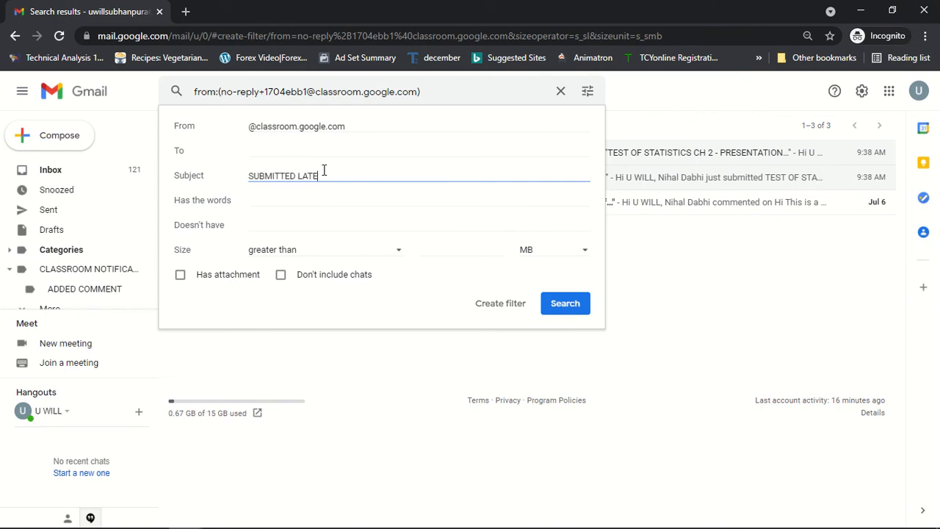
pyautogui.click(502, 305)
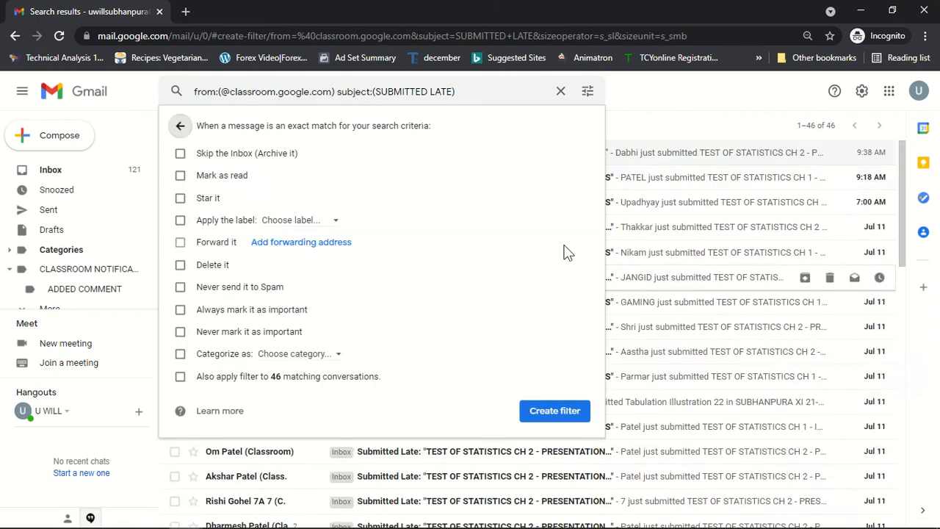
# - Make the SUBMITTED LATE filter skip the inbox, mark messages as read and apply the CLASSROOM NOTIFICATIONS label
pyautogui.click(182, 154)
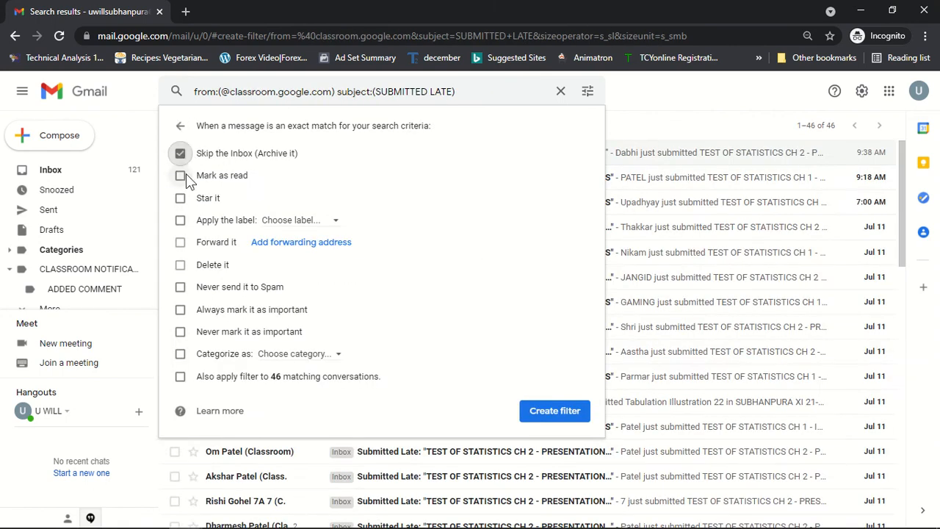
pyautogui.click(180, 177)
pyautogui.click(181, 221)
pyautogui.click(299, 220)
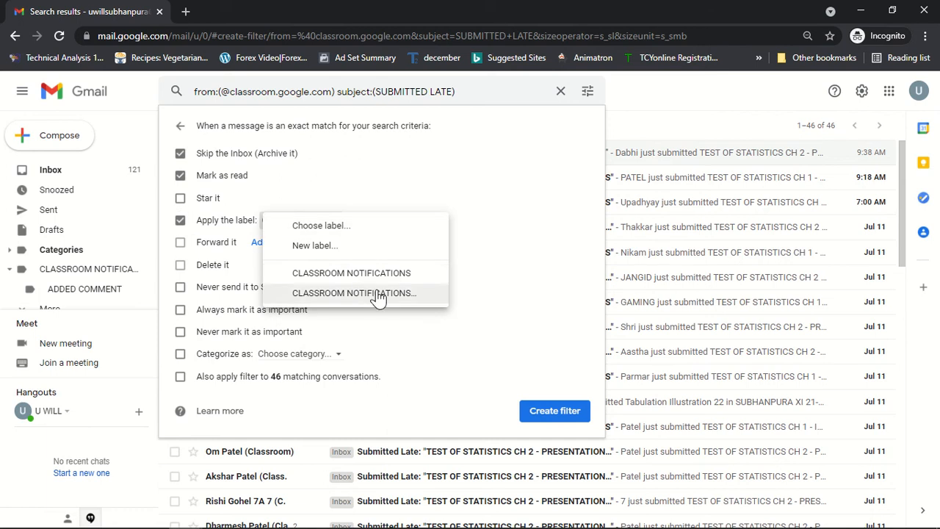
pyautogui.click(414, 279)
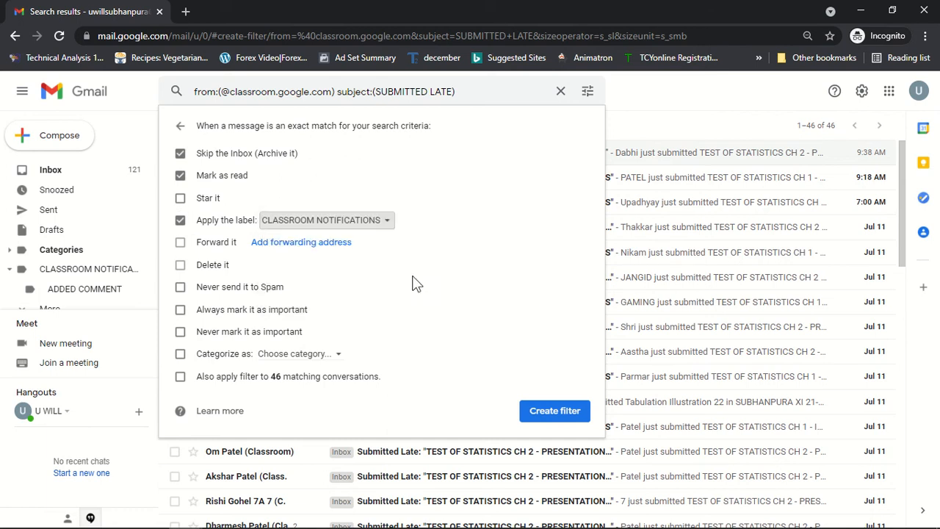
# - Create the SUBMITTED LATE filter with never send to Spam, never mark as important, category Primary, and application to matching conversations
pyautogui.click(180, 288)
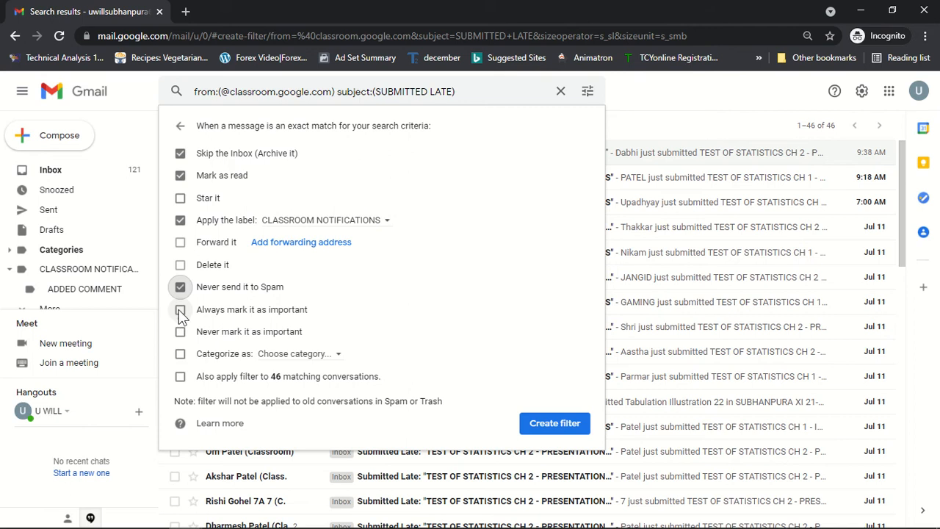
pyautogui.click(181, 332)
pyautogui.click(291, 357)
pyautogui.click(335, 379)
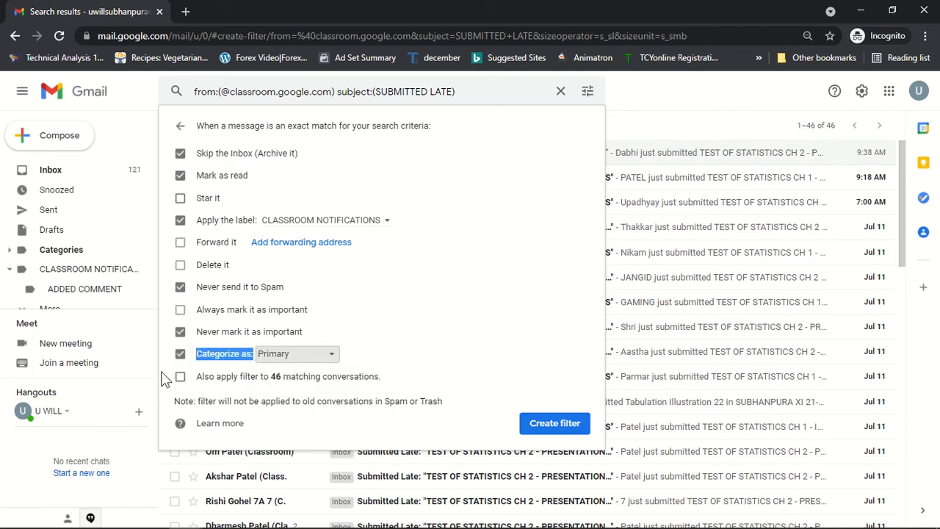
pyautogui.click(181, 377)
pyautogui.click(556, 428)
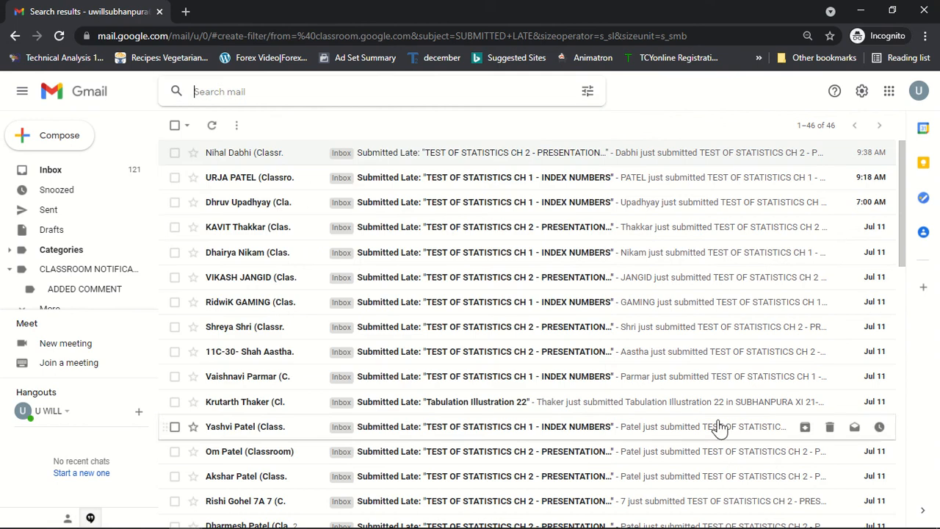
# - Check the inbox and the CLASSROOM NOTIFICATIONS label for the refiled late-submission messages
pyautogui.click(69, 266)
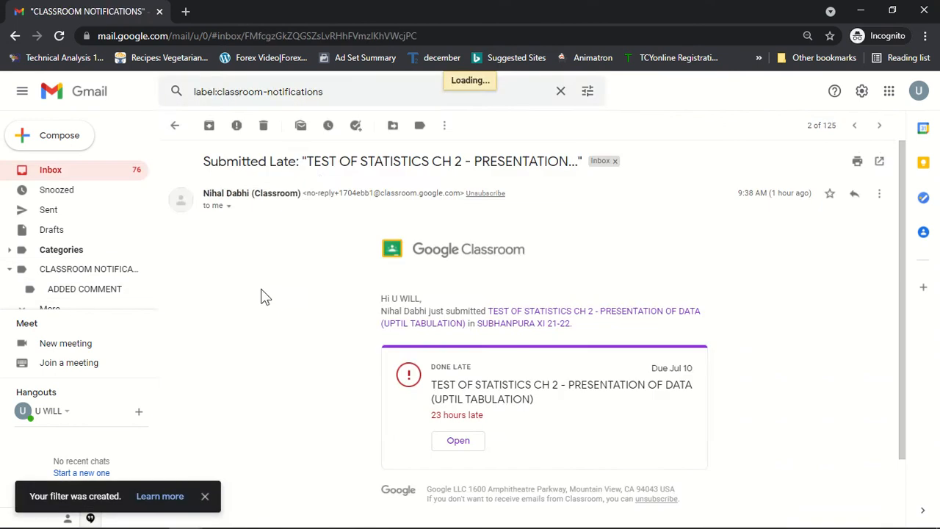
pyautogui.click(175, 125)
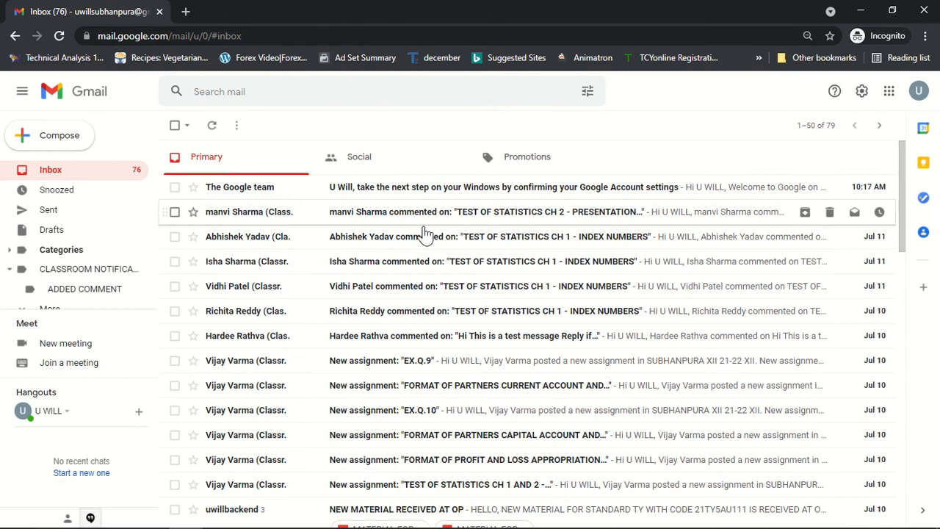
pyautogui.click(50, 272)
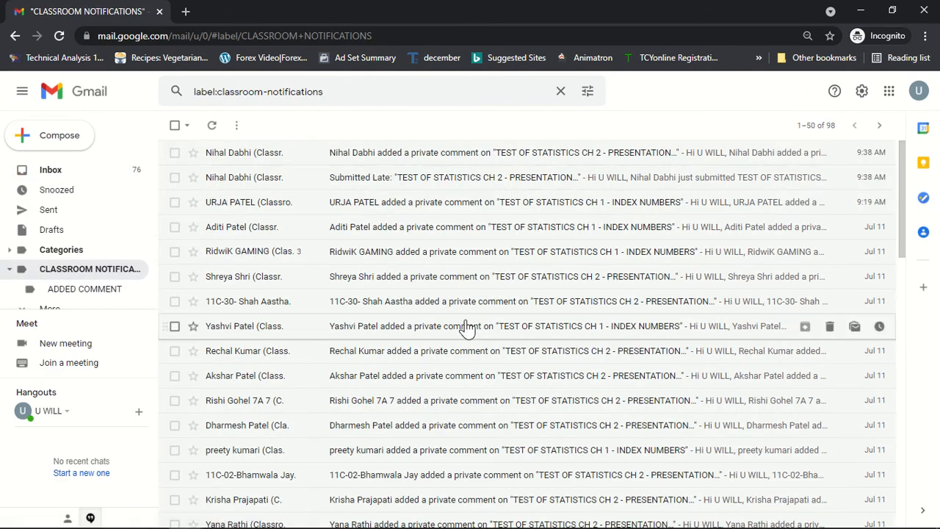
pyautogui.scroll(-1, 71, 273)
pyautogui.scroll(1, 71, 272)
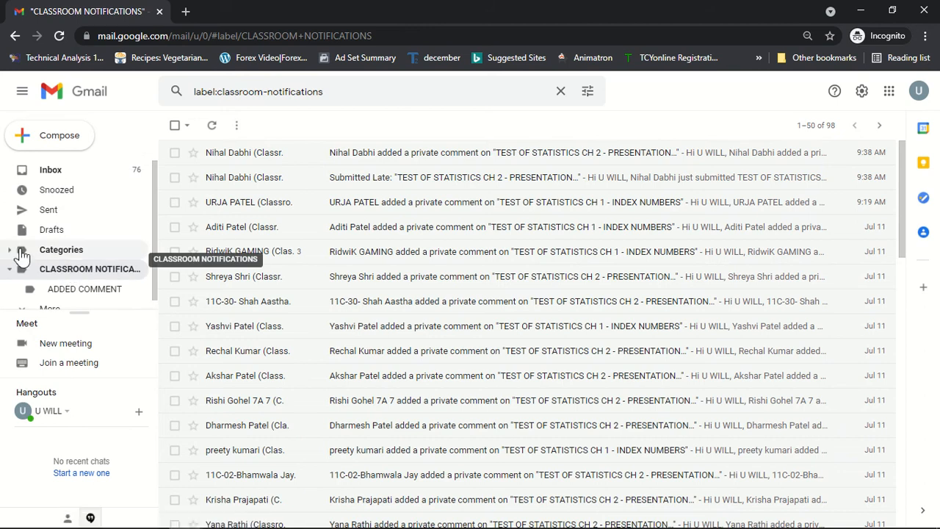
pyautogui.click(9, 251)
pyautogui.click(9, 250)
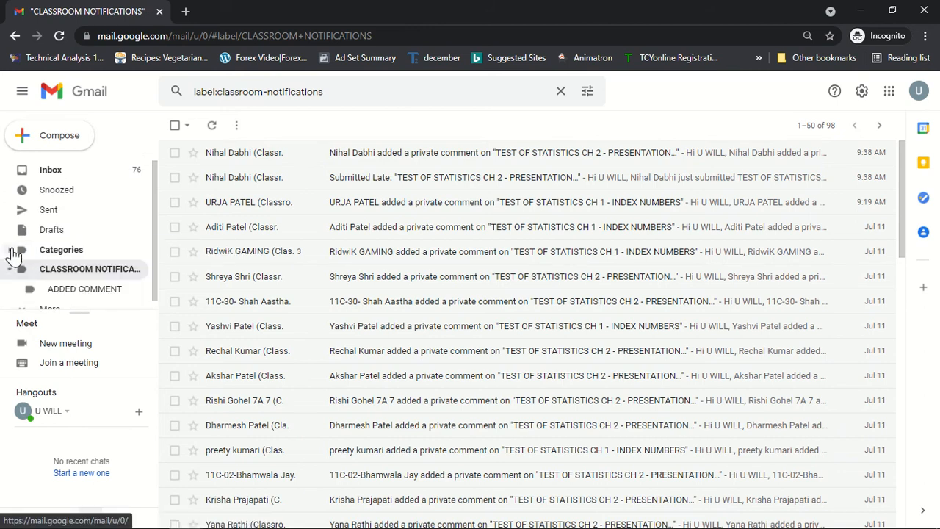
# - Open the newest "commented on" Classroom message in the inbox and start a filter for messages like it
pyautogui.click(53, 172)
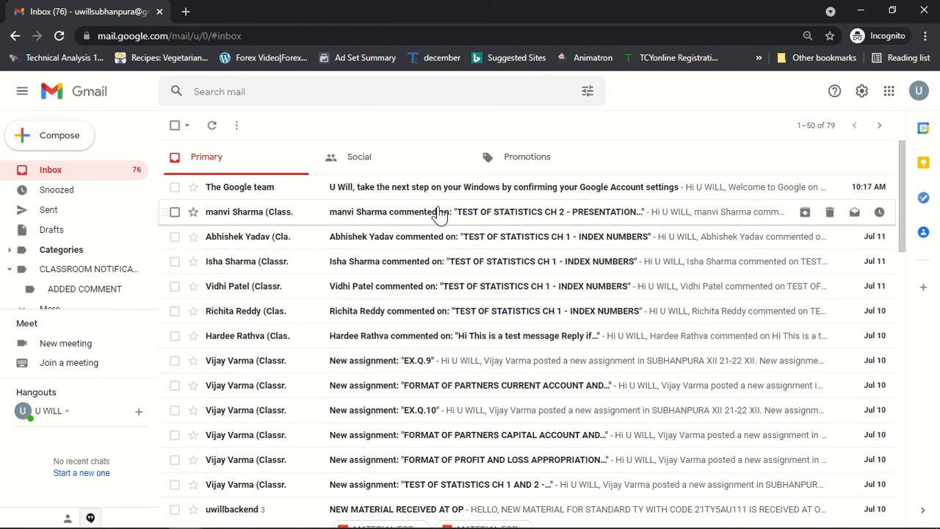
pyautogui.click(414, 219)
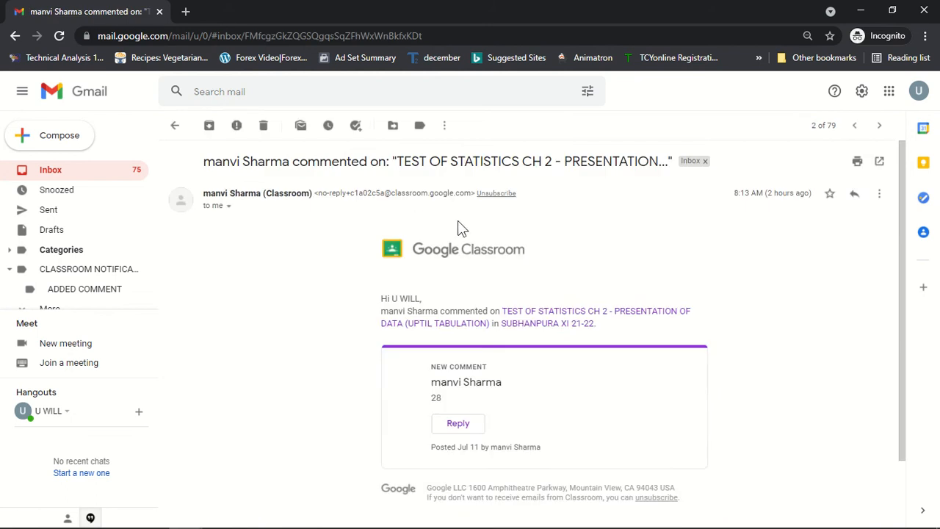
pyautogui.click(880, 194)
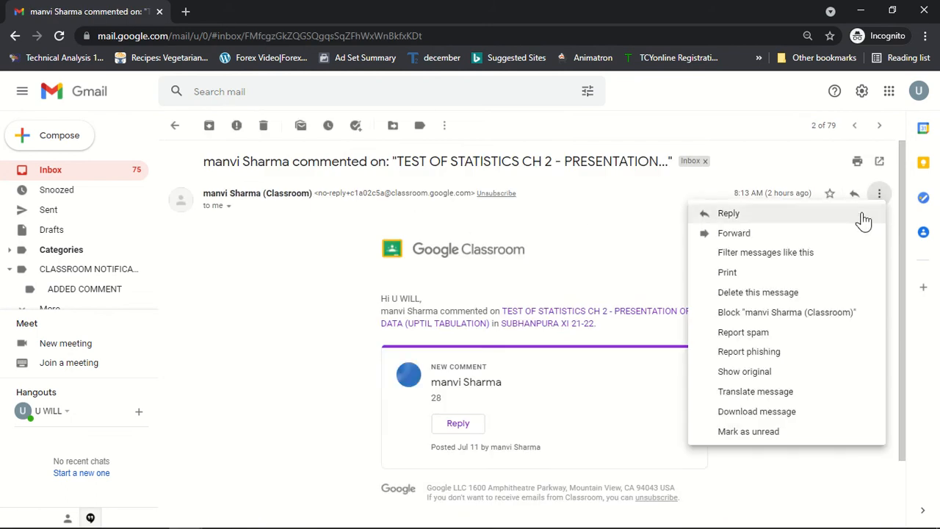
pyautogui.click(758, 259)
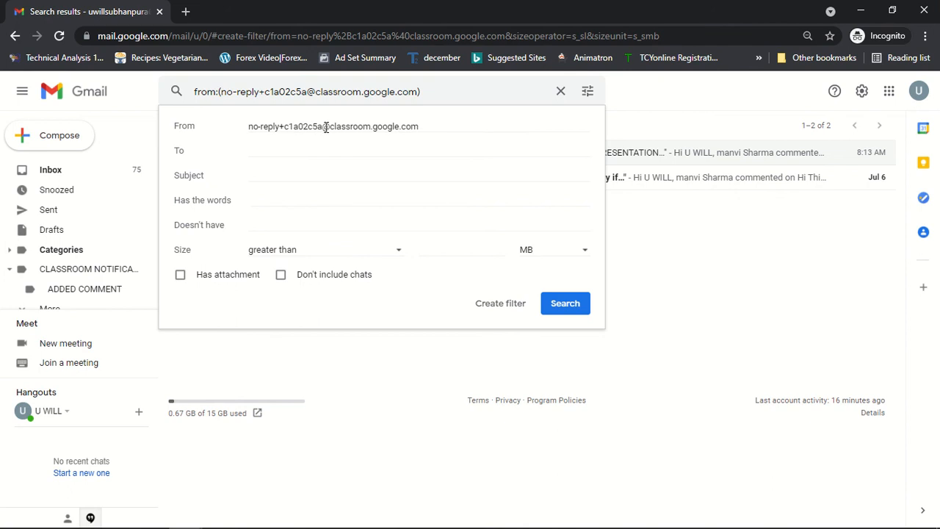
pyautogui.moveTo(327, 126); pyautogui.dragTo(230, 134)
pyautogui.press('BackSpace')
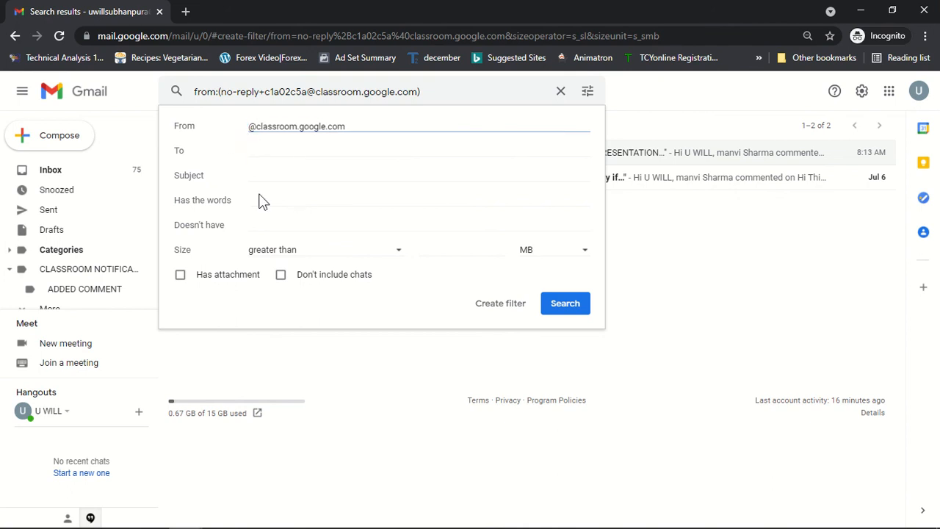
pyautogui.click(280, 174)
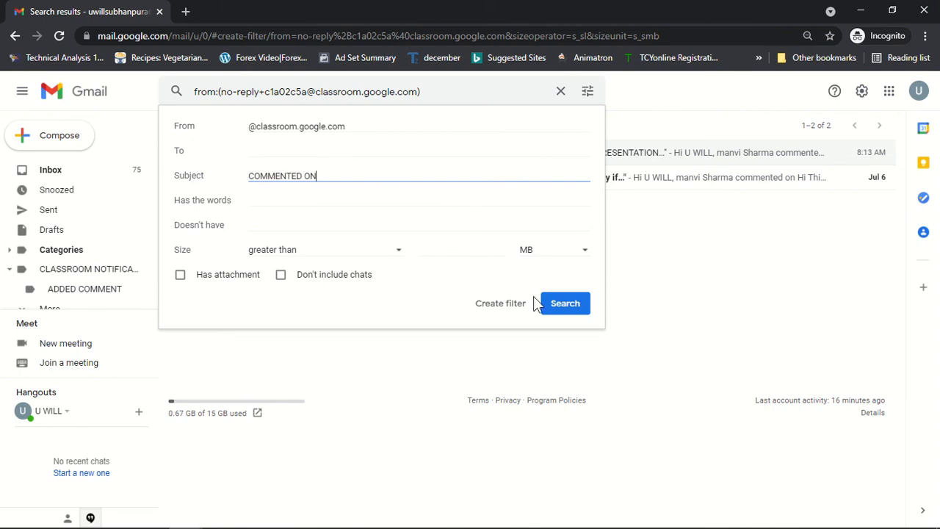
pyautogui.click(494, 307)
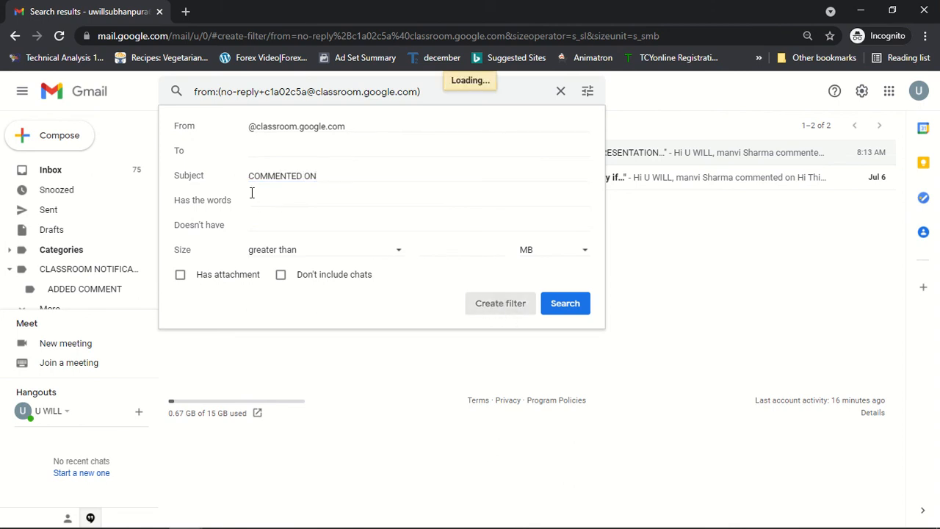
# - Set the COMMENTED ON filter to skip the inbox, mark as read, and apply the CLASSROOM NOTIFICATIONS label
pyautogui.click(180, 153)
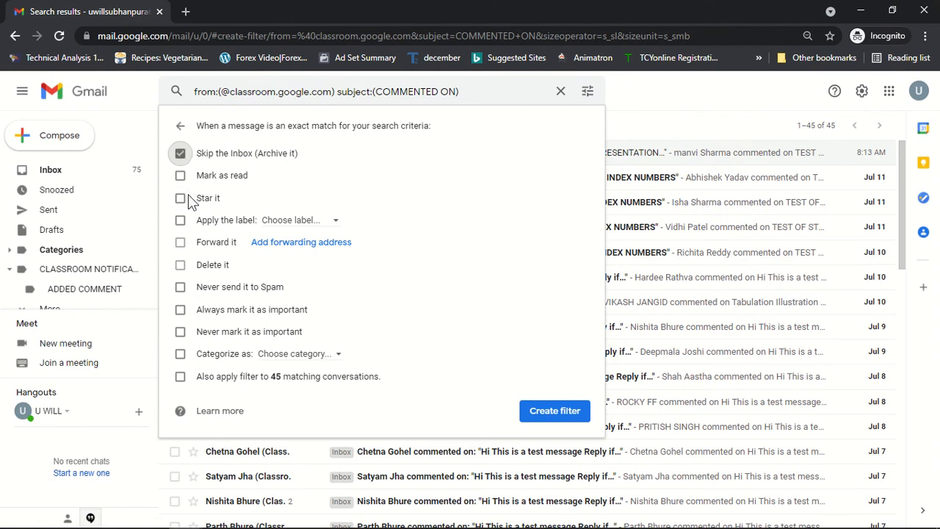
pyautogui.click(181, 176)
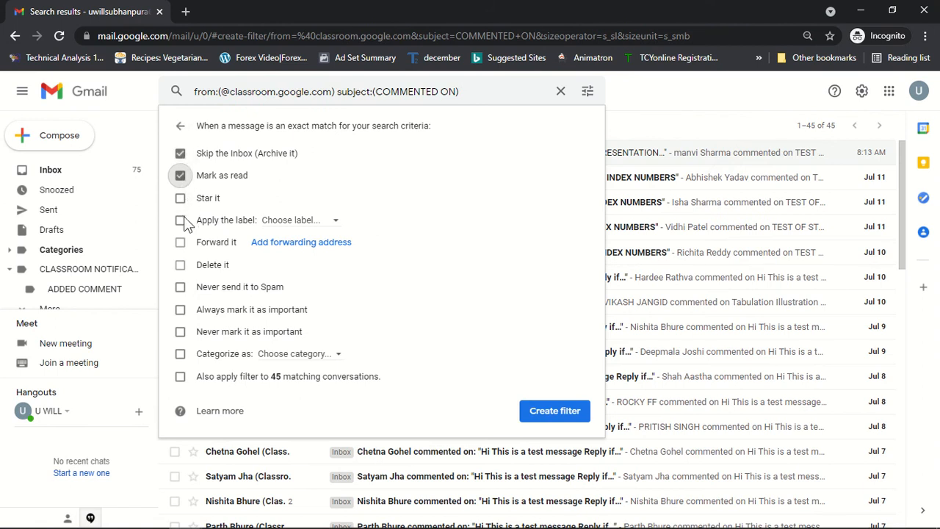
pyautogui.click(180, 220)
pyautogui.click(325, 221)
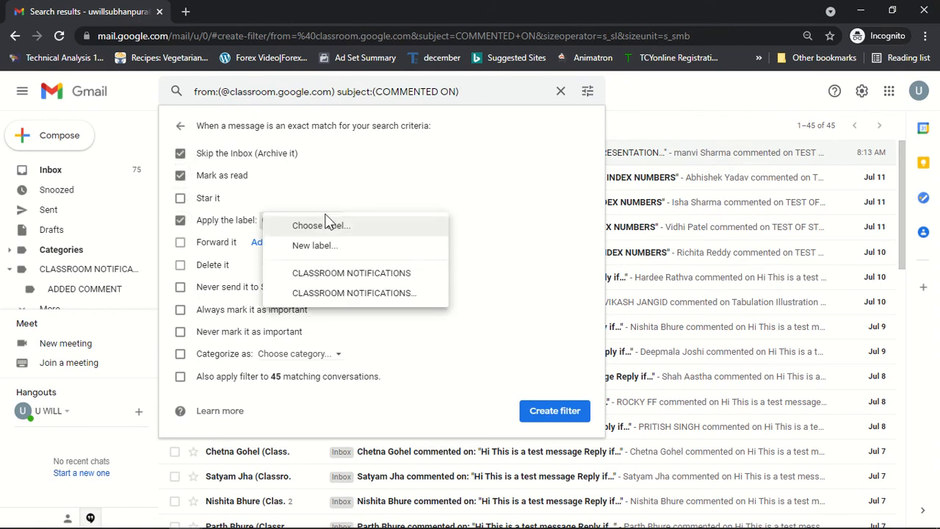
pyautogui.click(351, 273)
# - Create the COMMENTED ON filter with never send to Spam, never mark as important, category Primary, and application to matching conversations
pyautogui.click(180, 287)
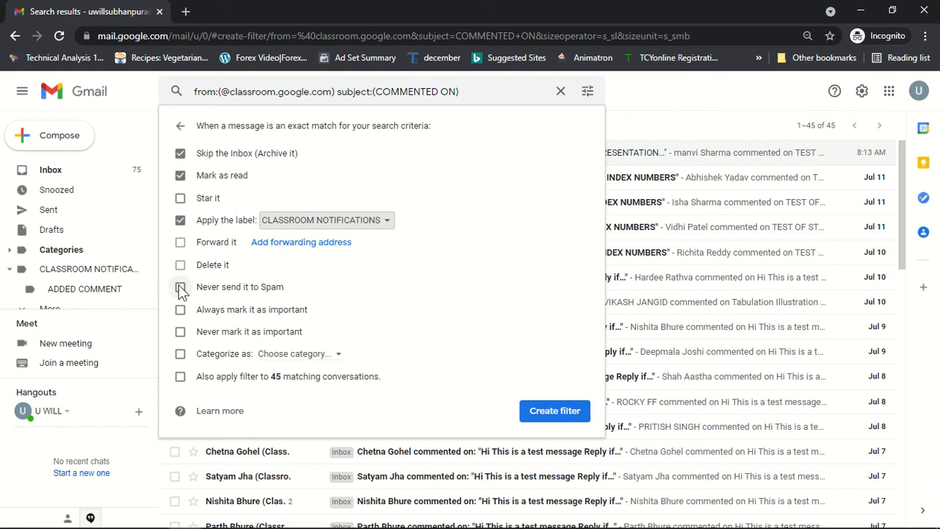
pyautogui.click(179, 333)
pyautogui.click(284, 356)
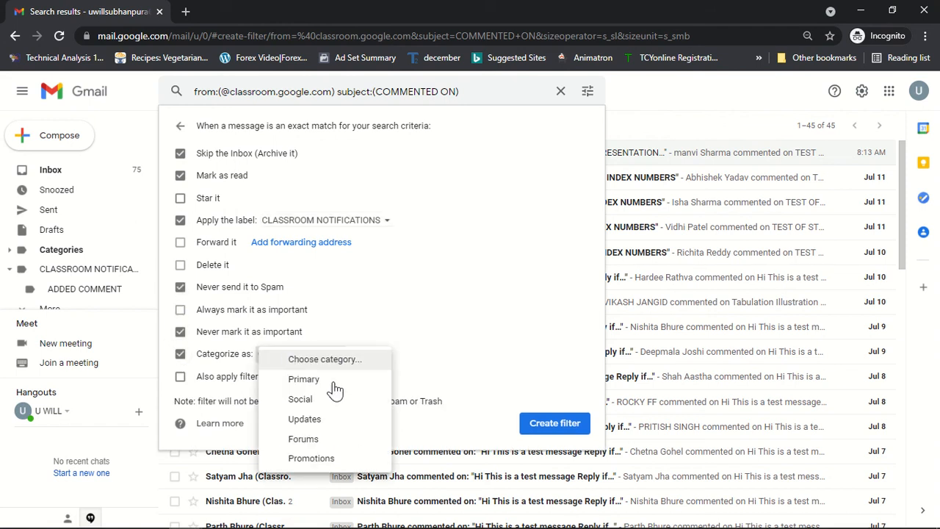
pyautogui.click(334, 380)
pyautogui.click(180, 378)
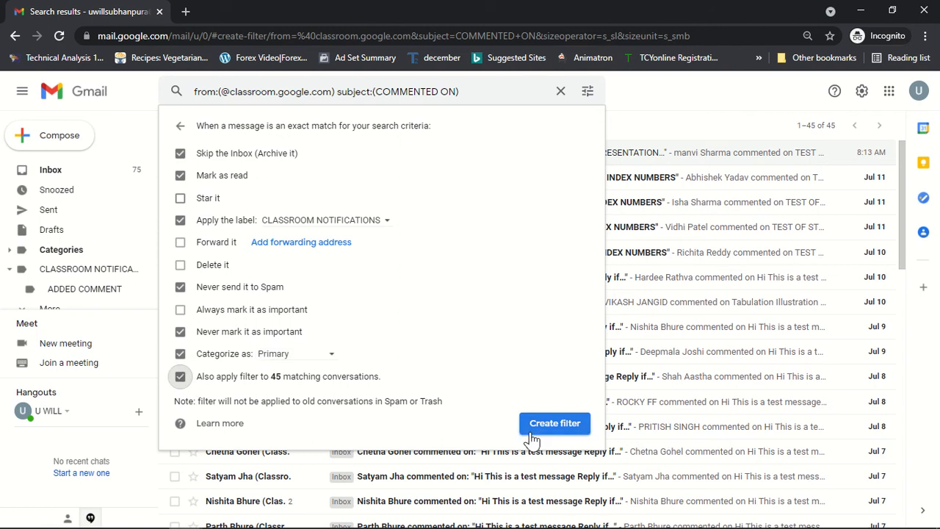
pyautogui.click(551, 425)
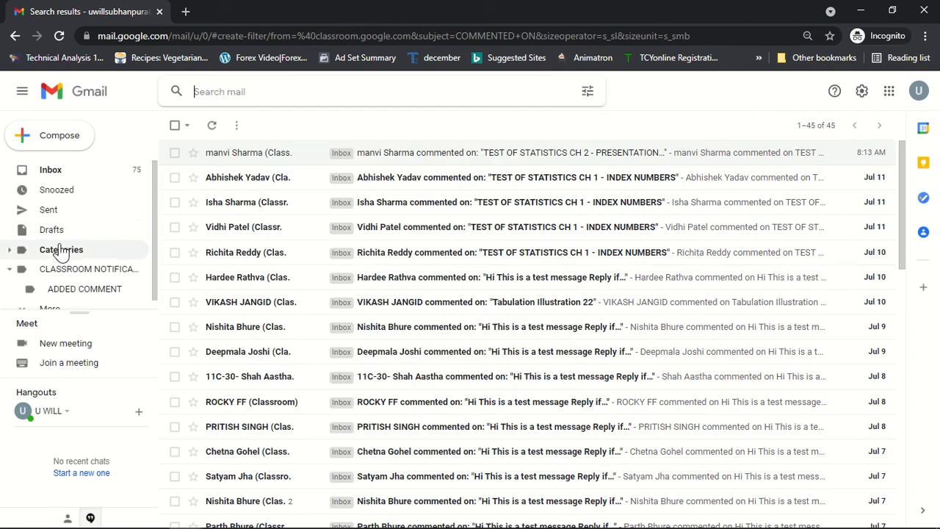
# - Return to the inbox, open the "New assignment: EX.Q.9" message, and start a filter for messages like it
pyautogui.click(49, 170)
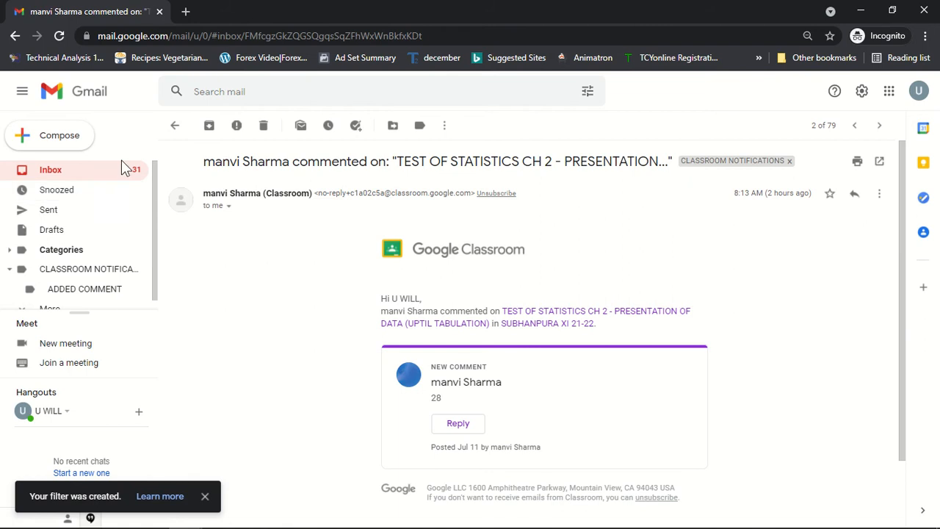
pyautogui.click(70, 170)
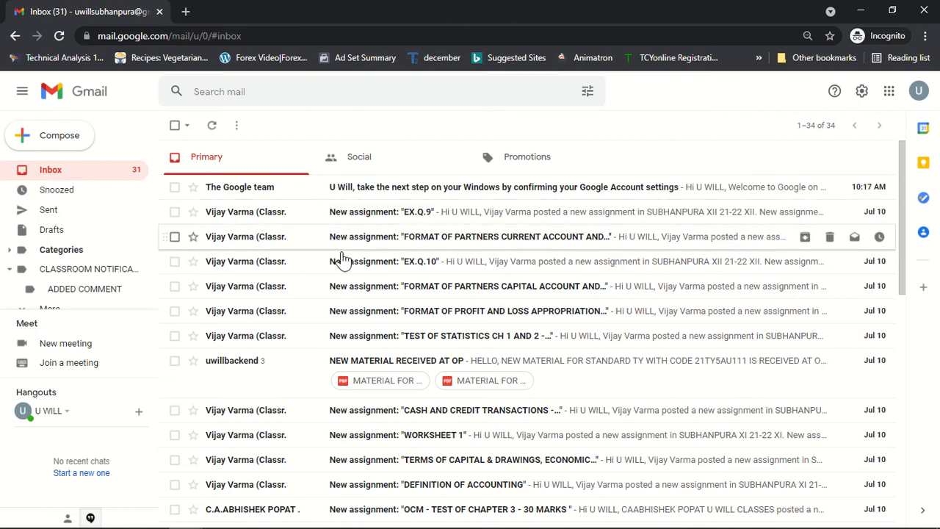
pyautogui.click(381, 213)
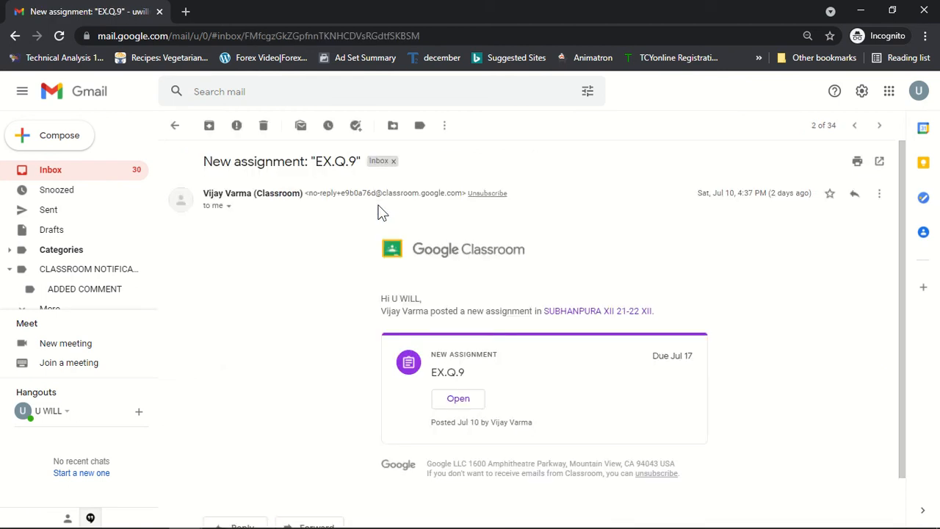
pyautogui.click(880, 194)
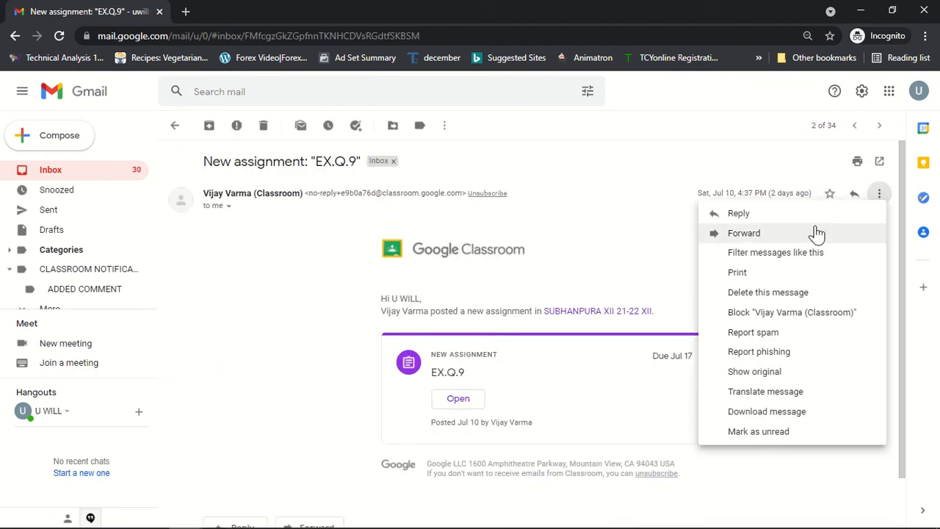
pyautogui.click(771, 255)
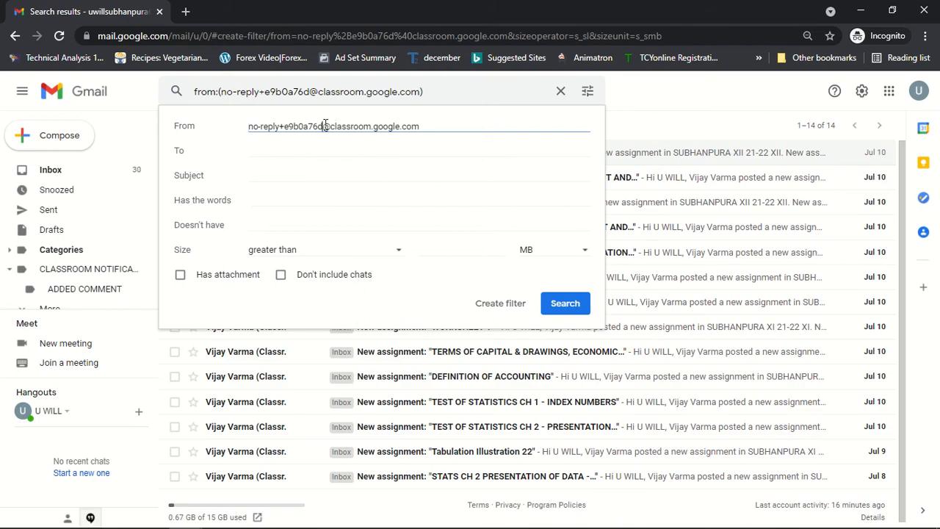
pyautogui.moveTo(324, 126); pyautogui.dragTo(209, 122)
pyautogui.press('BackSpace')
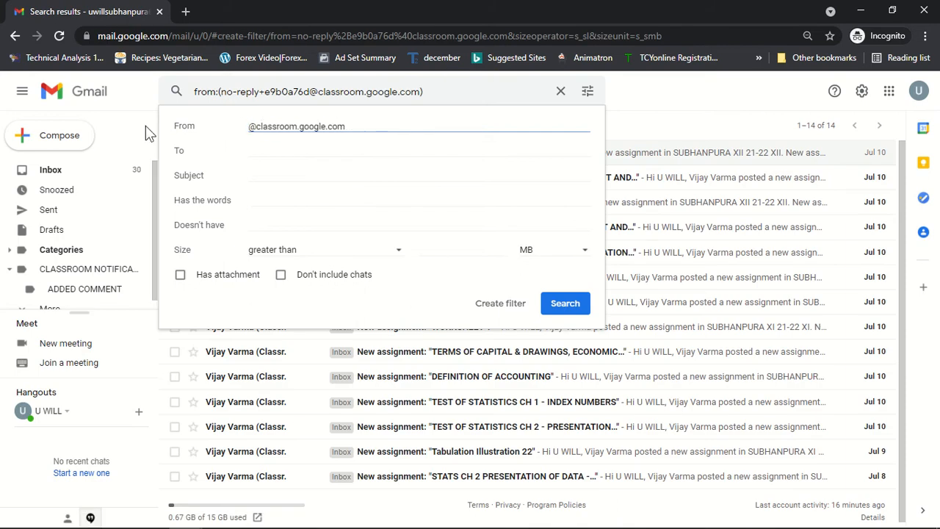
pyautogui.click(291, 175)
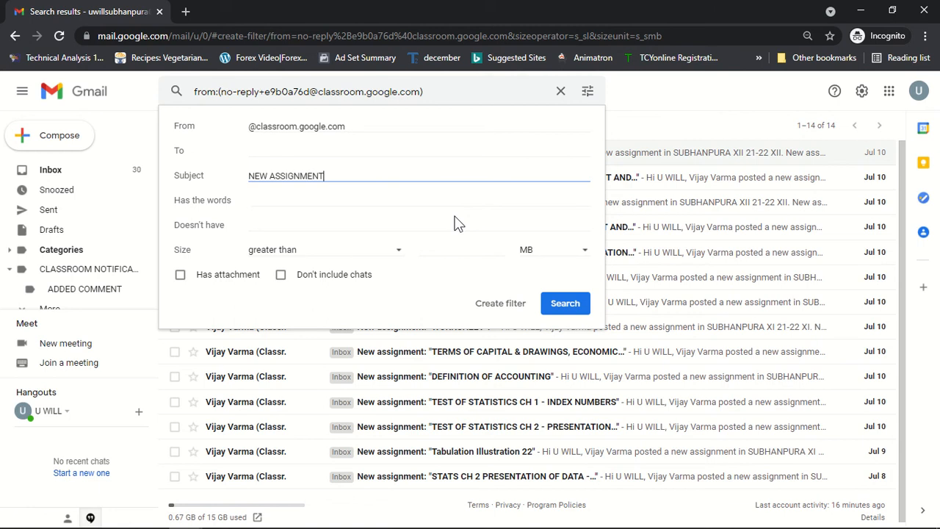
pyautogui.click(514, 303)
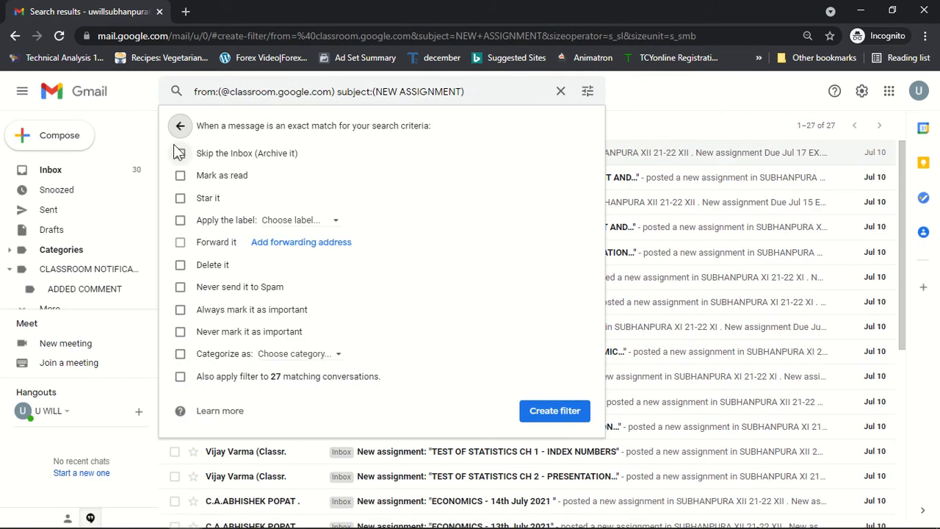
# - Set the NEW ASSIGNMENT filter to skip the inbox, mark as read, and apply the CLASSROOM NOTIFICATIONS label
pyautogui.click(180, 153)
pyautogui.click(181, 176)
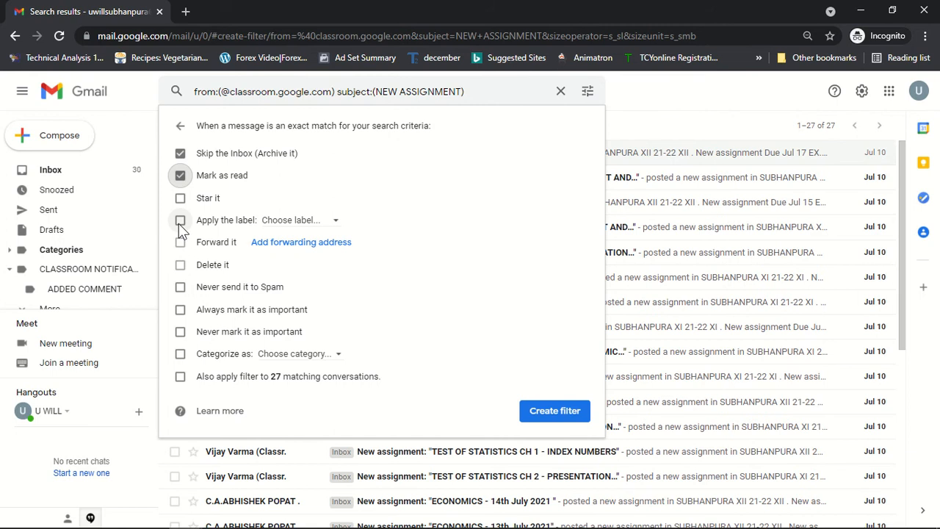
pyautogui.click(297, 221)
pyautogui.click(330, 271)
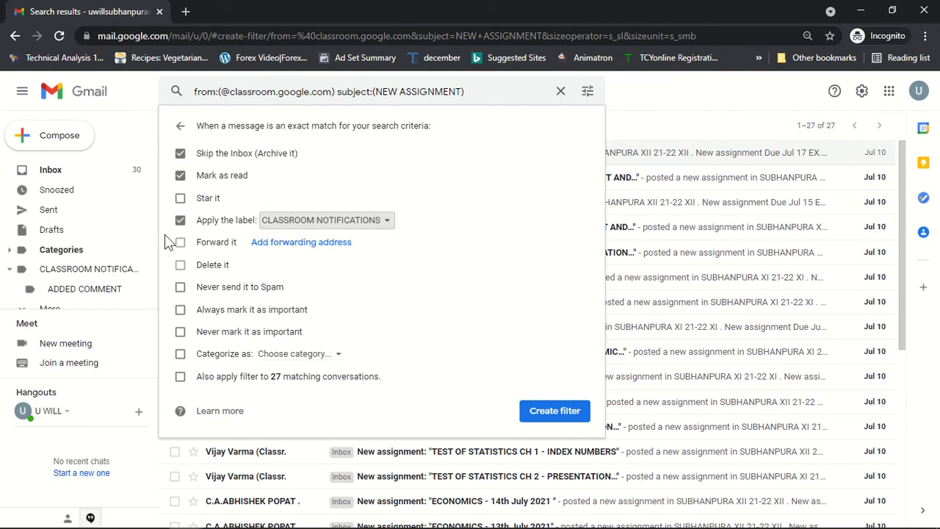
# - Create the NEW ASSIGNMENT filter with never send to Spam, never mark as important, category Primary, and application to matching conversations
pyautogui.click(180, 287)
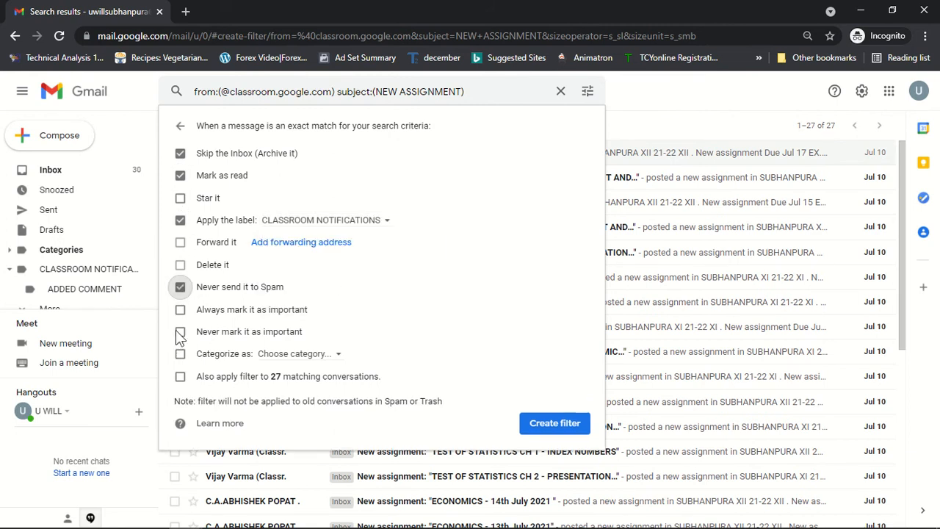
pyautogui.click(180, 332)
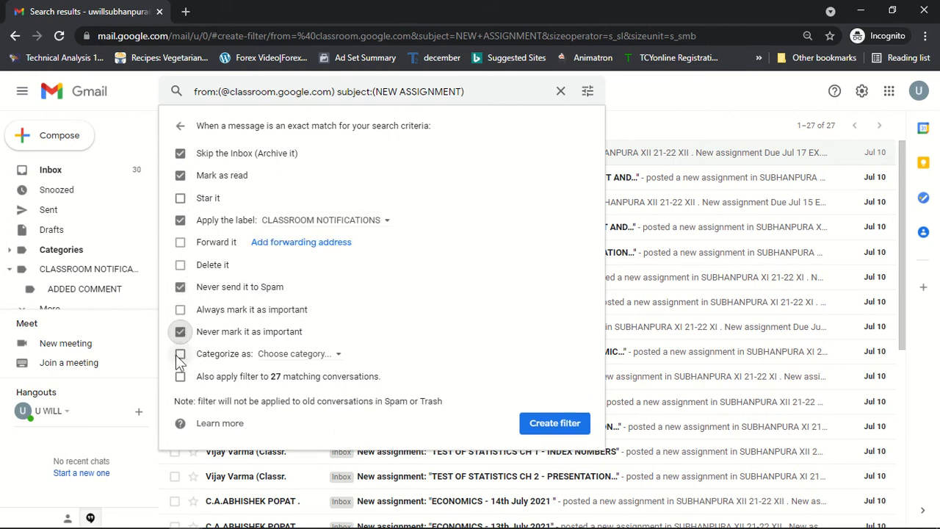
pyautogui.click(180, 354)
pyautogui.click(294, 354)
pyautogui.click(324, 379)
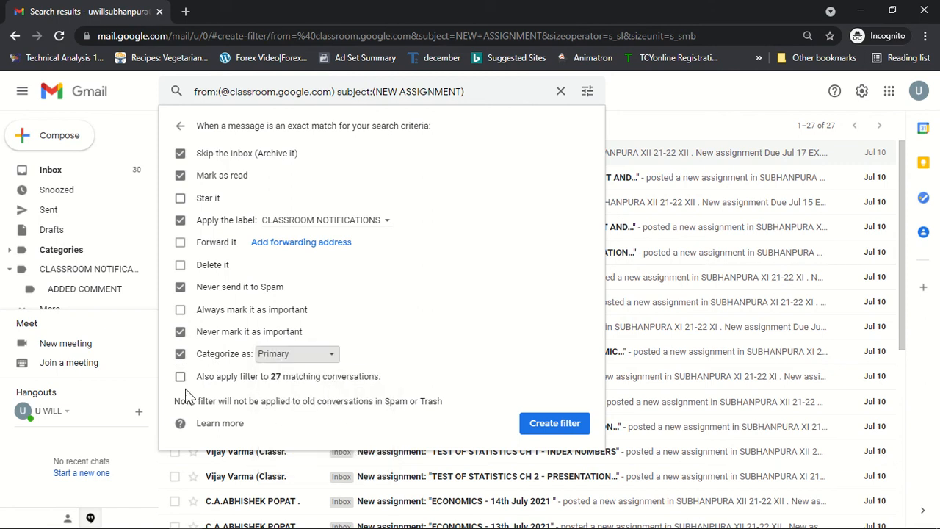
pyautogui.click(180, 377)
pyautogui.click(562, 423)
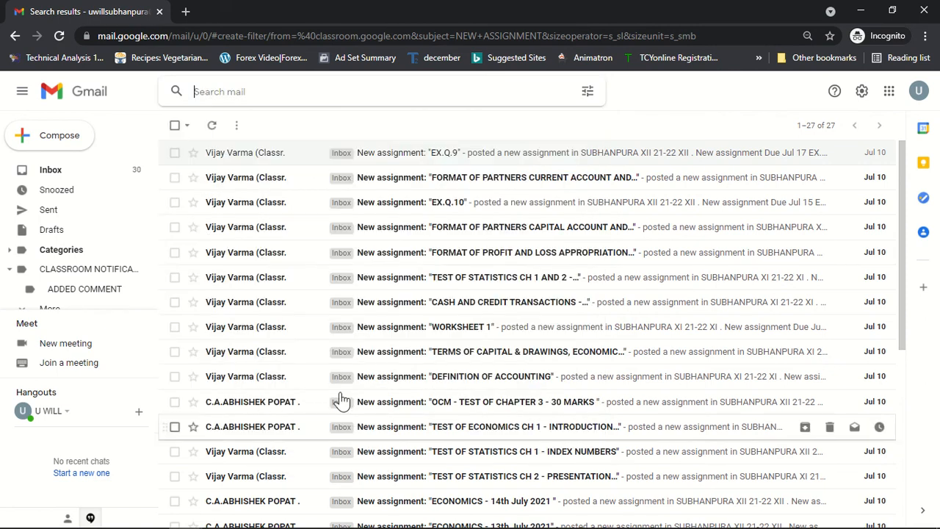
# - Check the inbox and the CLASSROOM NOTIFICATIONS label for the refiled comment and assignment messages
pyautogui.click(371, 283)
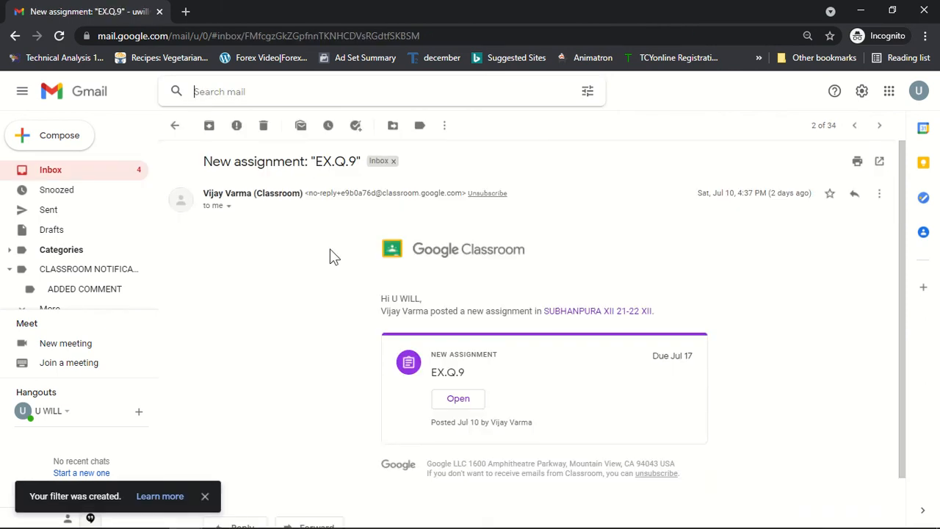
pyautogui.click(175, 126)
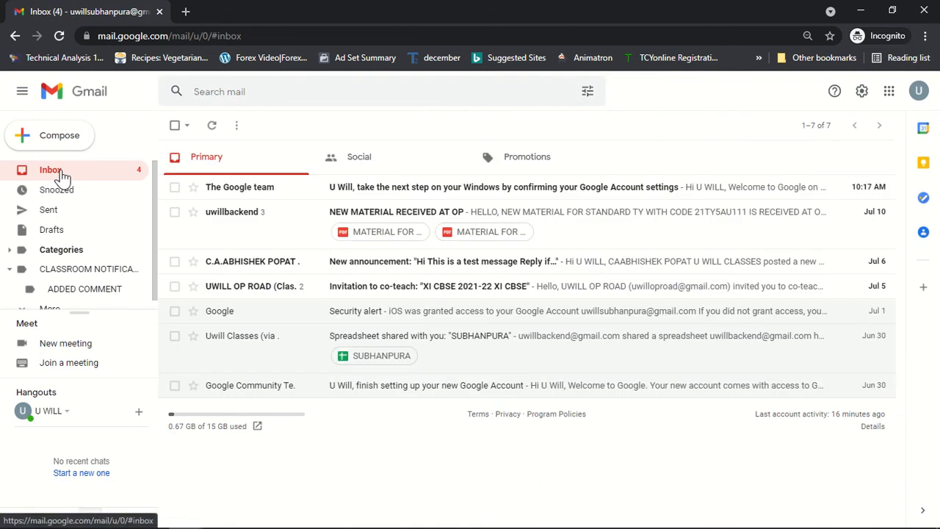
pyautogui.click(62, 178)
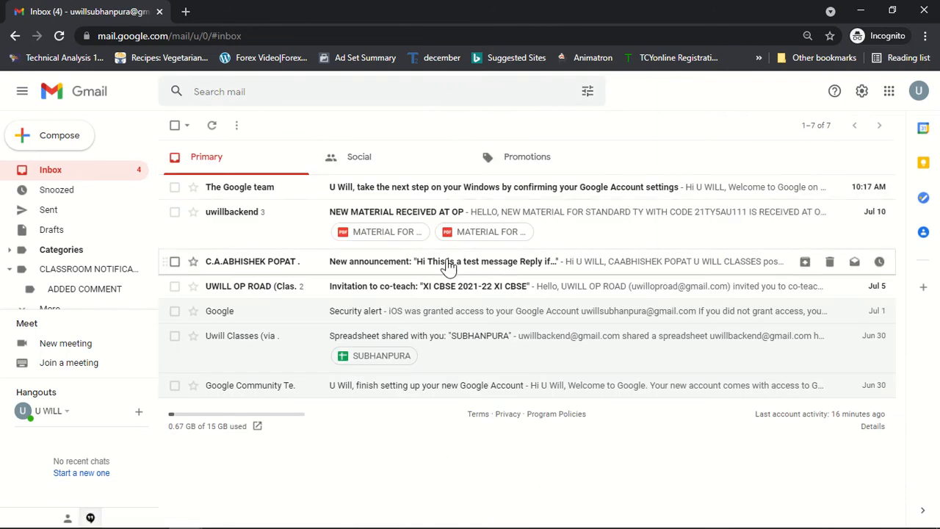
pyautogui.click(66, 271)
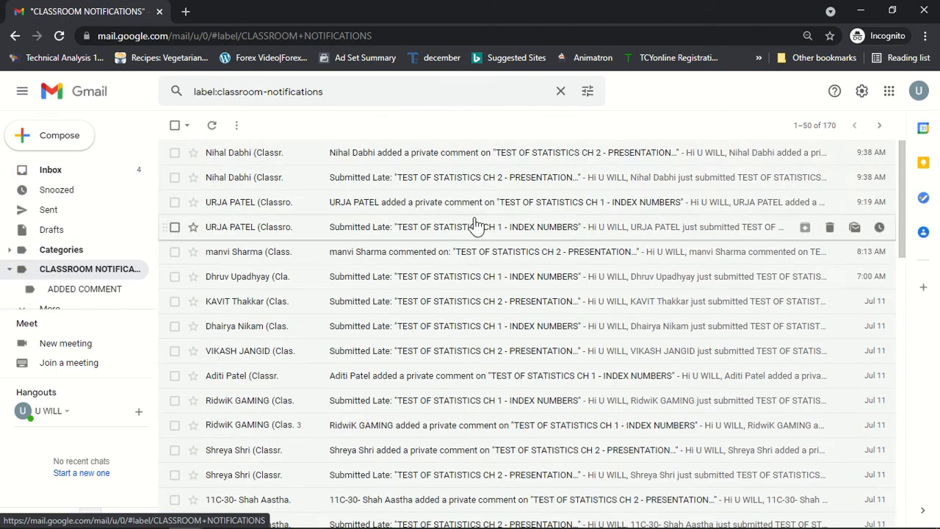
pyautogui.scroll(-9, 477, 227)
pyautogui.scroll(-3, 478, 232)
pyautogui.scroll(12, 478, 232)
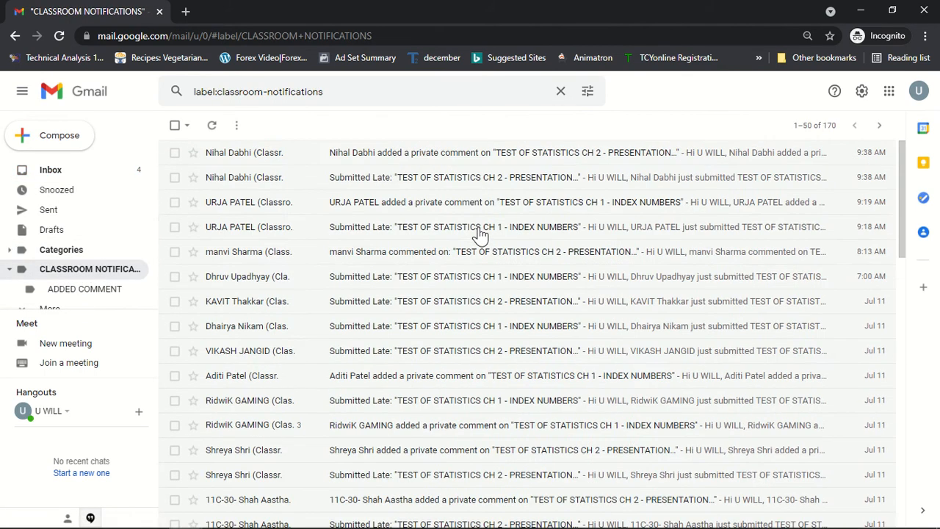
# - Open the "New announcement" Classroom message in the inbox and start a filter for messages like it
pyautogui.click(53, 173)
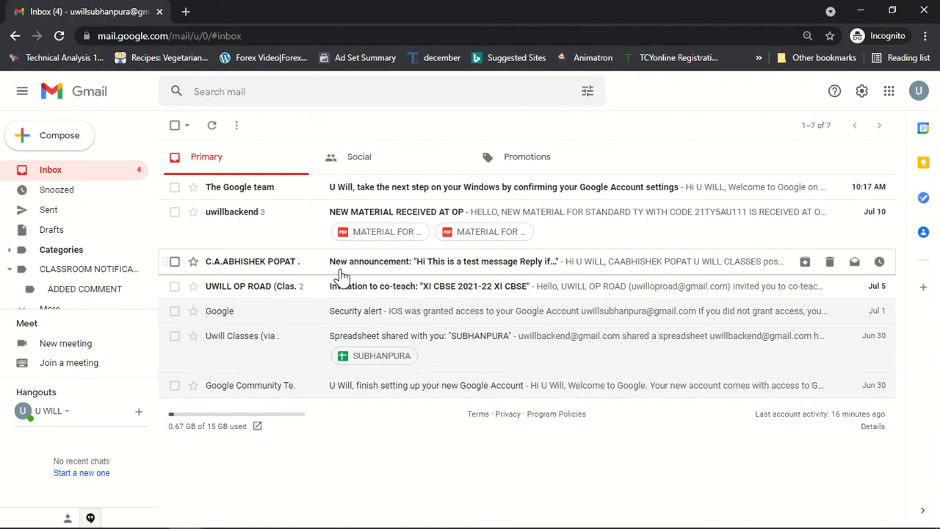
pyautogui.click(474, 266)
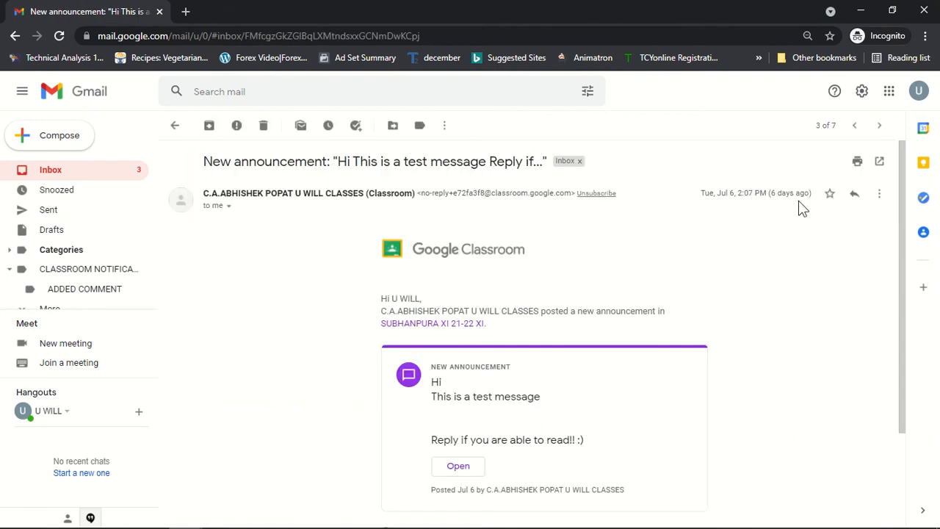
pyautogui.click(879, 193)
pyautogui.click(671, 254)
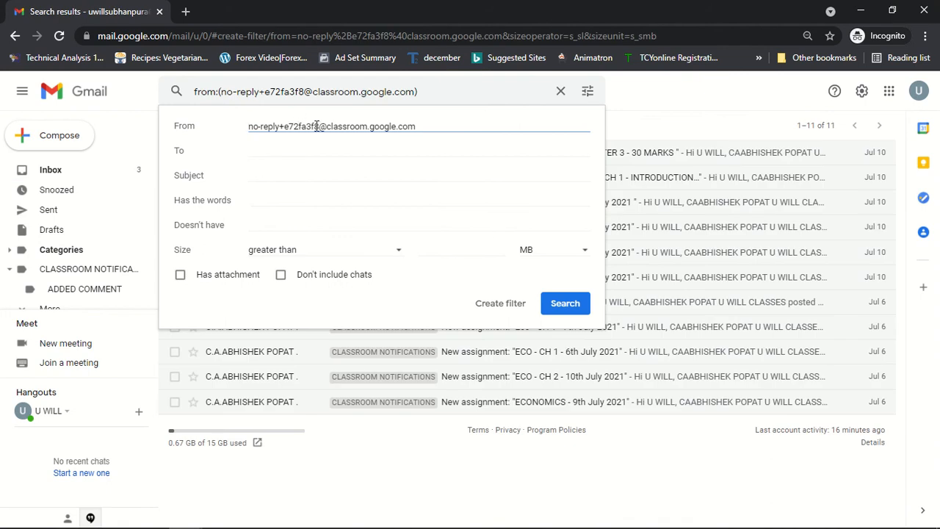
pyautogui.moveTo(317, 127); pyautogui.dragTo(272, 127)
pyautogui.press('BackSpace')
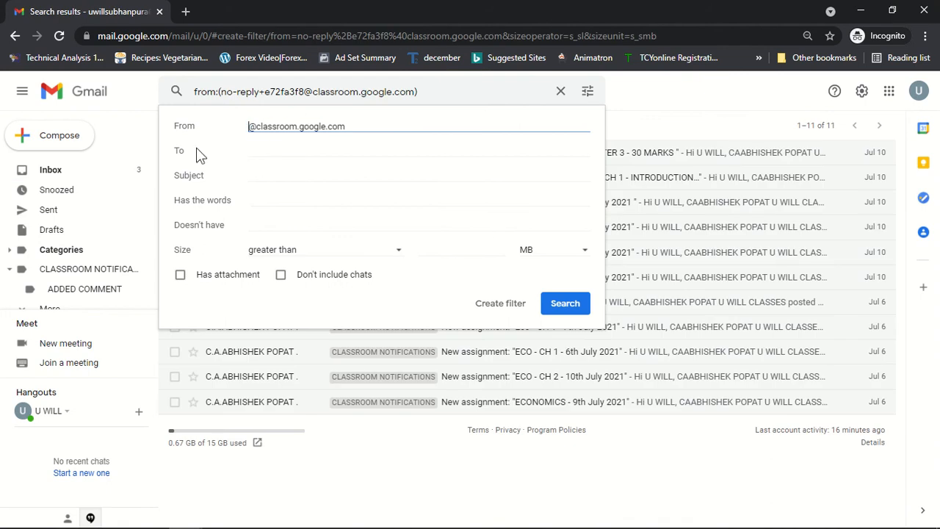
pyautogui.press('Tab')
pyautogui.press('Tab')
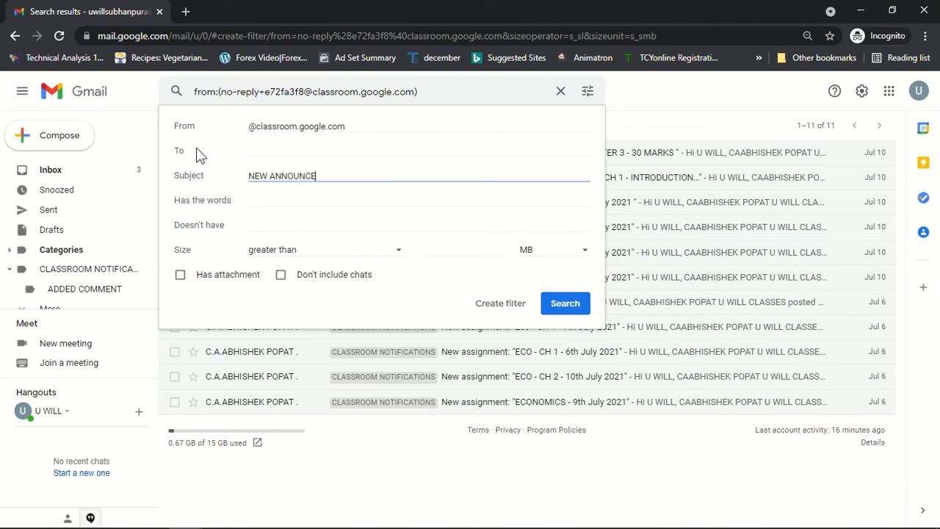
pyautogui.click(513, 304)
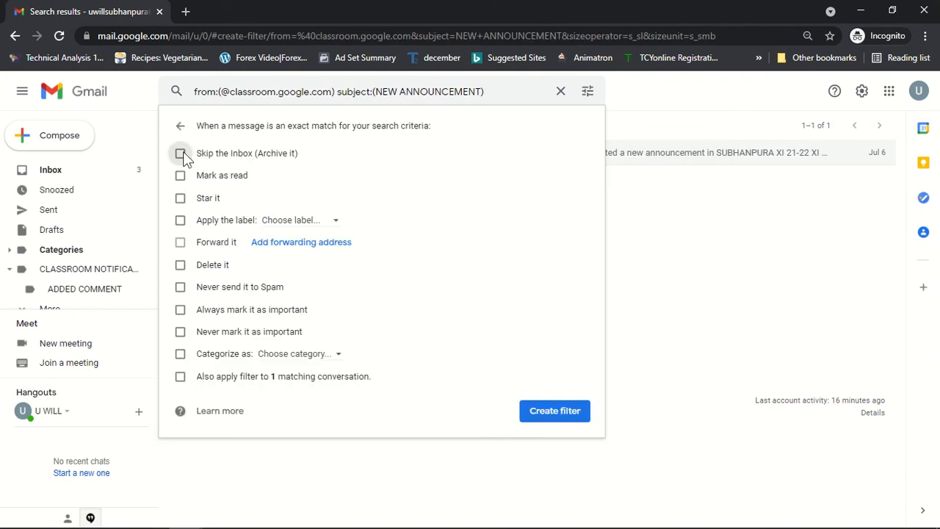
# - Set the NEW ANNOUNCEMENT filter to skip the inbox, mark messages as read and apply the CLASSROOM NOTIFICATIONS label
pyautogui.click(180, 153)
pyautogui.click(183, 174)
pyautogui.click(291, 219)
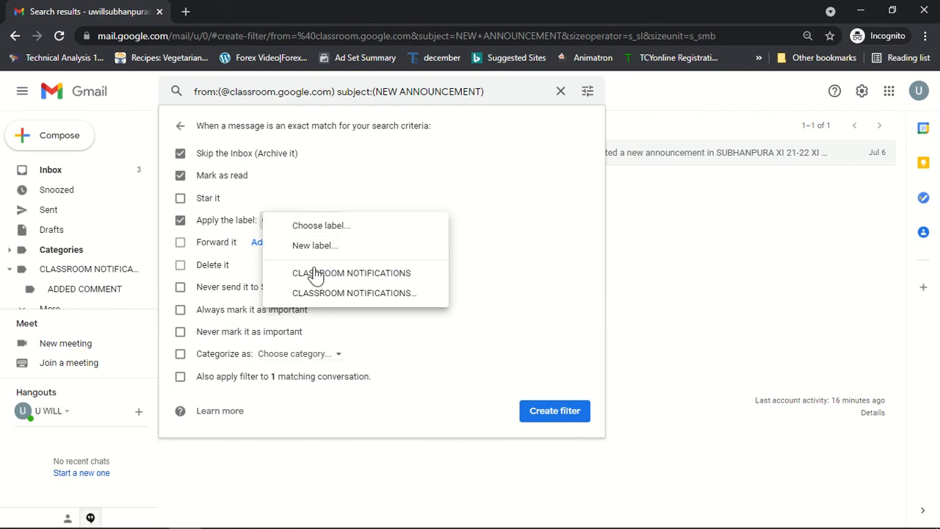
pyautogui.click(316, 272)
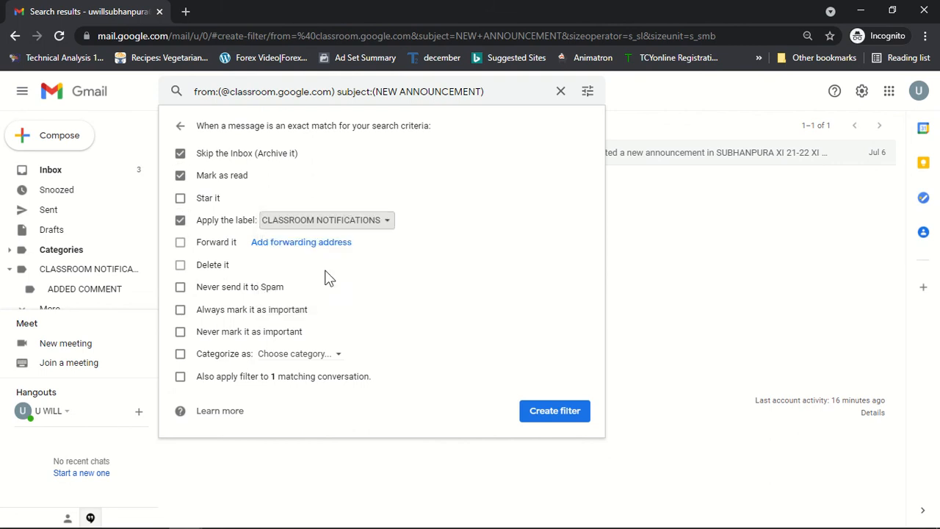
# - Create the NEW ANNOUNCEMENT filter with never send to Spam, never mark as important, category Primary, and application to the matching conversation
pyautogui.click(178, 286)
pyautogui.click(180, 332)
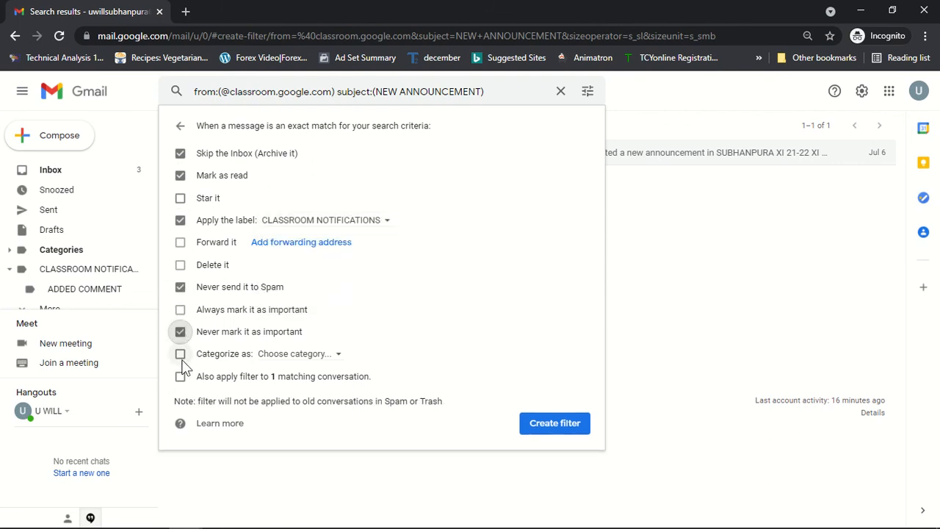
pyautogui.click(180, 353)
pyautogui.click(292, 359)
pyautogui.click(311, 388)
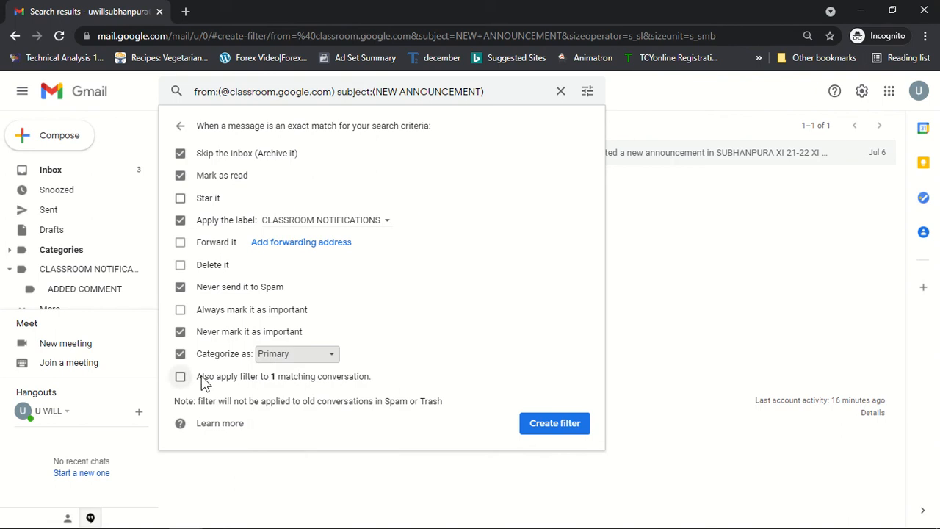
pyautogui.click(543, 426)
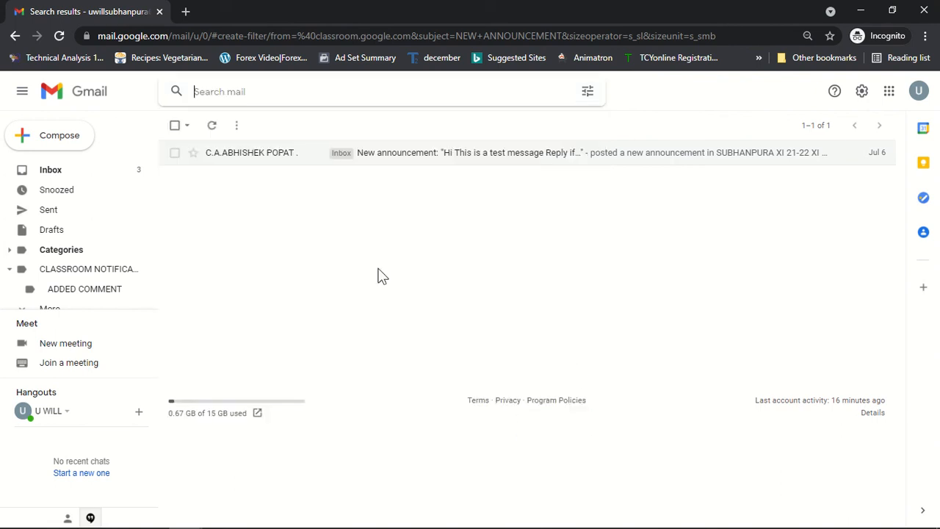
pyautogui.click(401, 263)
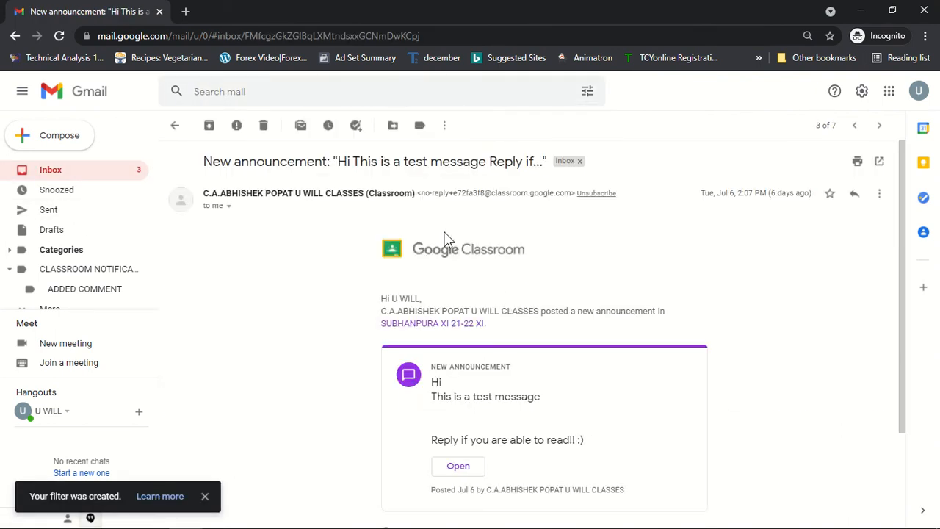
# - Open the co-teach invitation in the inbox, copy "Invitation to co-teach:" from its subject, and start a filter for messages like it
pyautogui.click(175, 125)
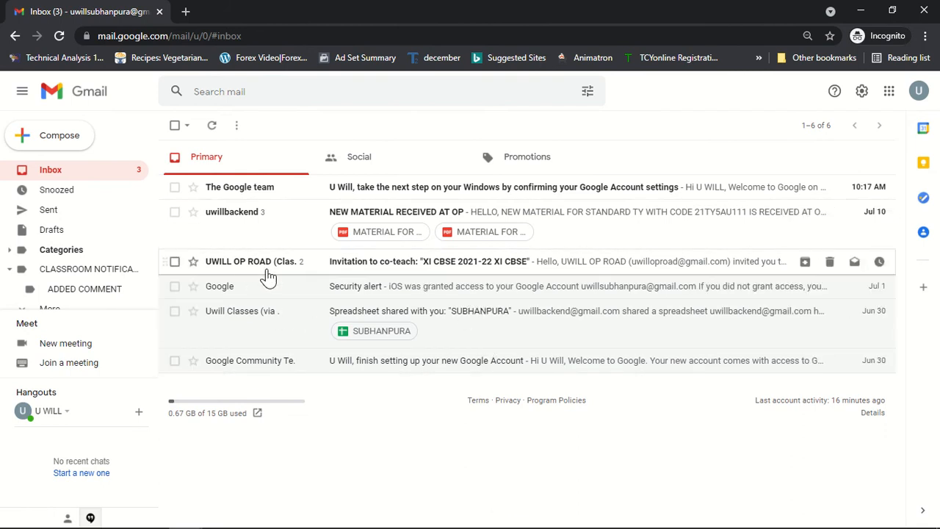
pyautogui.click(416, 266)
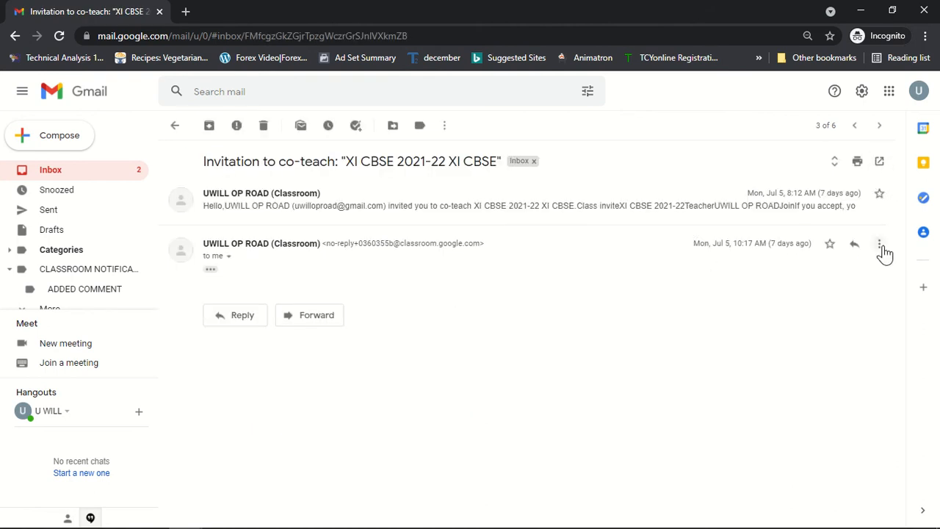
pyautogui.moveTo(203, 161); pyautogui.dragTo(337, 171)
pyautogui.hotkey('ctrl', 'c')
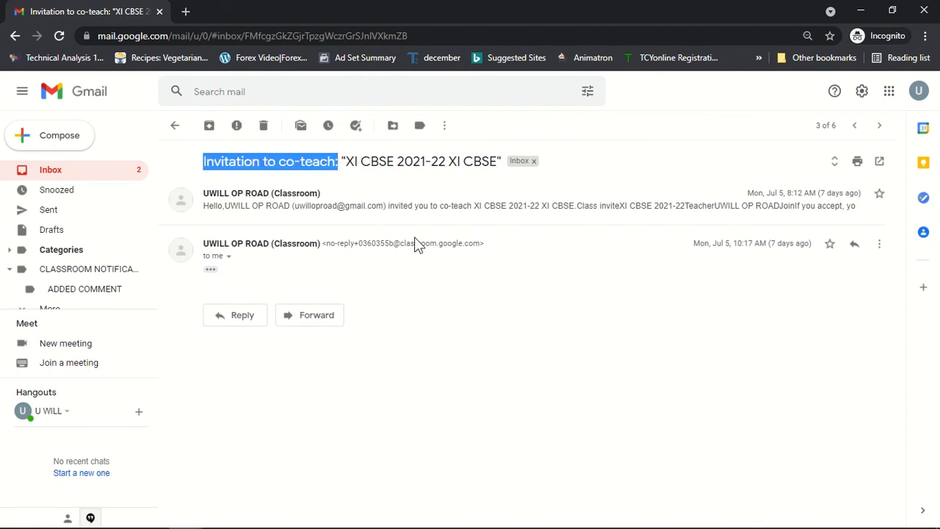
pyautogui.click(879, 247)
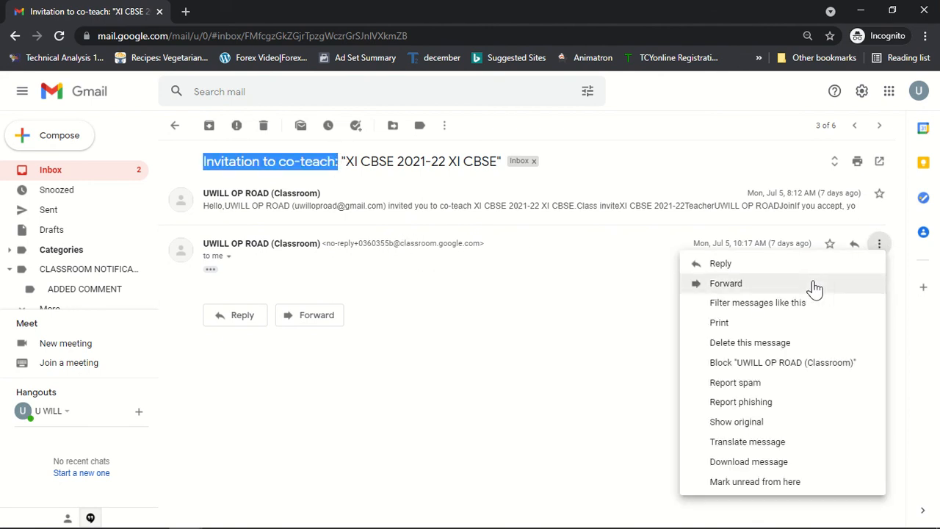
pyautogui.click(756, 303)
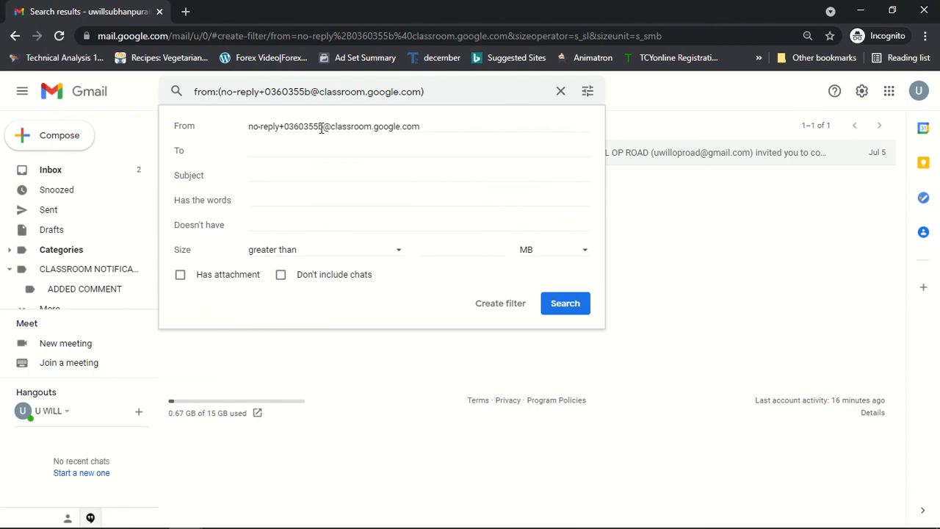
pyautogui.moveTo(321, 127); pyautogui.dragTo(247, 144)
pyautogui.press('BackSpace')
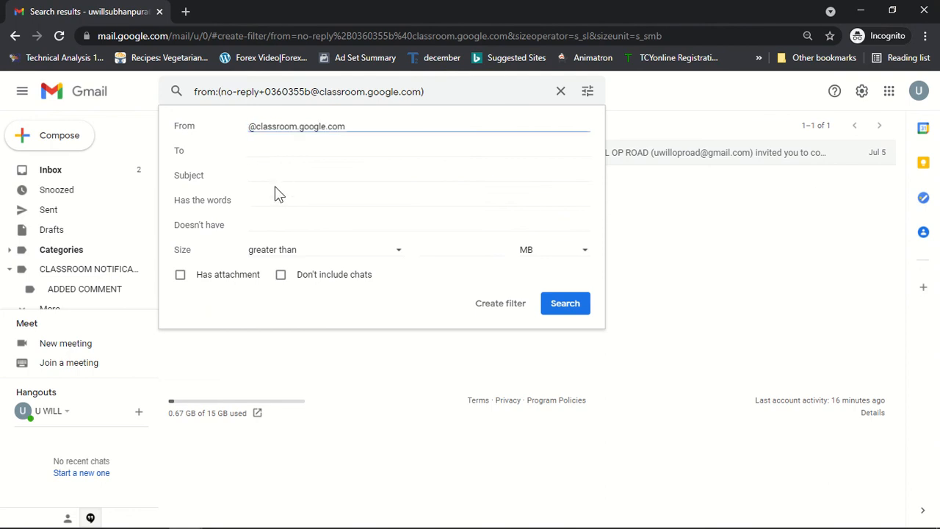
pyautogui.click(275, 175)
pyautogui.hotkey('ctrl', 'v')
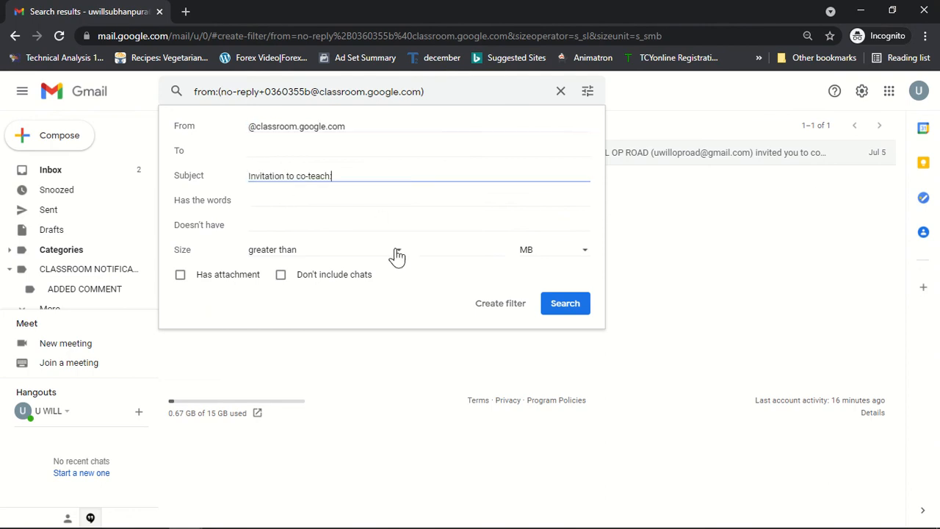
pyautogui.click(527, 310)
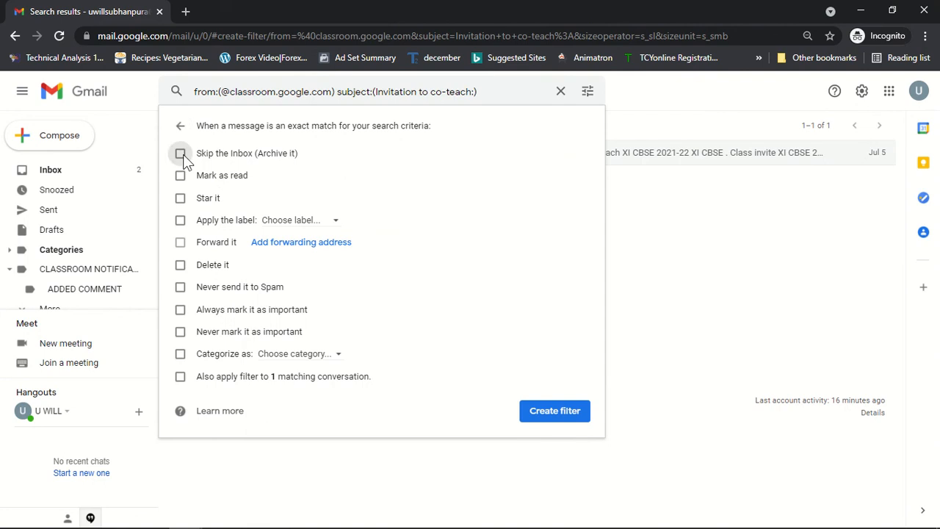
# - Set the co-teach invitation filter to skip the inbox, mark messages as read and apply the CLASSROOM NOTIFICATIONS label
pyautogui.click(182, 156)
pyautogui.click(180, 176)
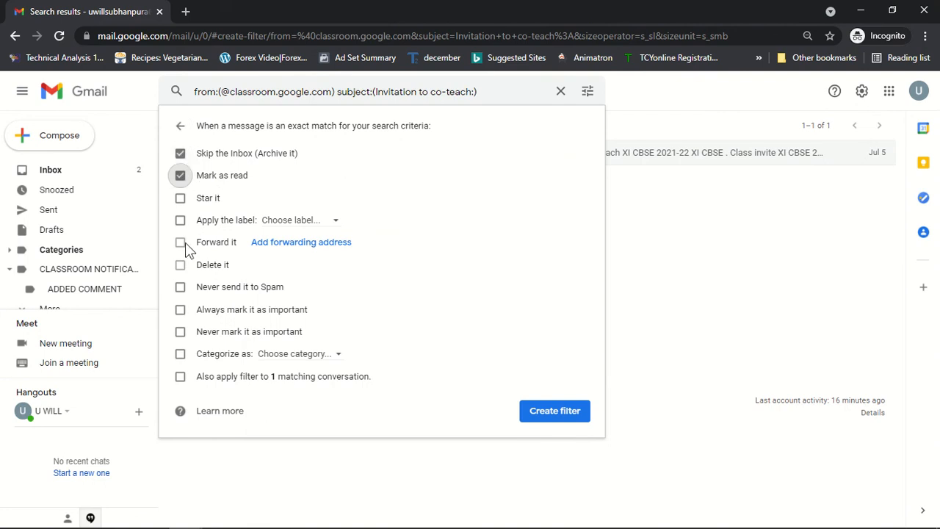
pyautogui.click(288, 221)
pyautogui.click(327, 276)
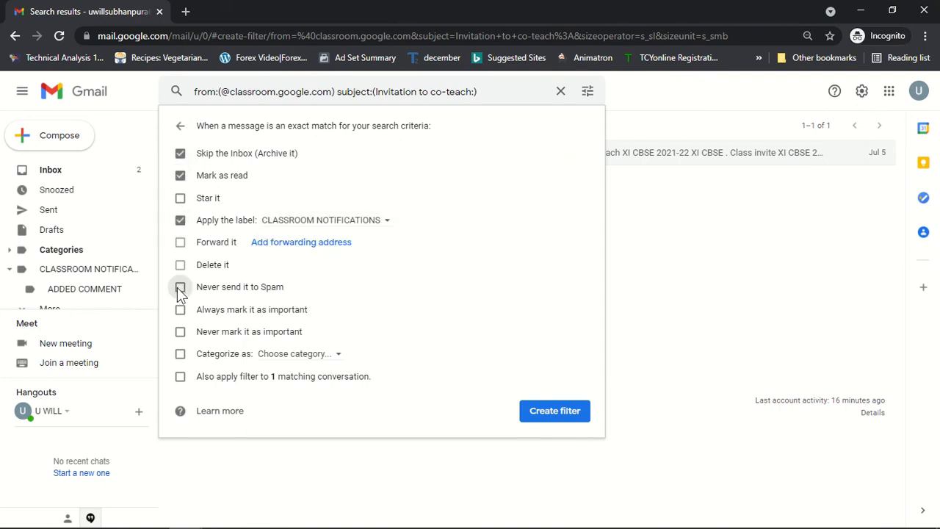
# - Create the co-teach invitation filter with never send to Spam, never mark as important, category Primary, and application to the matching conversation
pyautogui.click(179, 287)
pyautogui.click(180, 331)
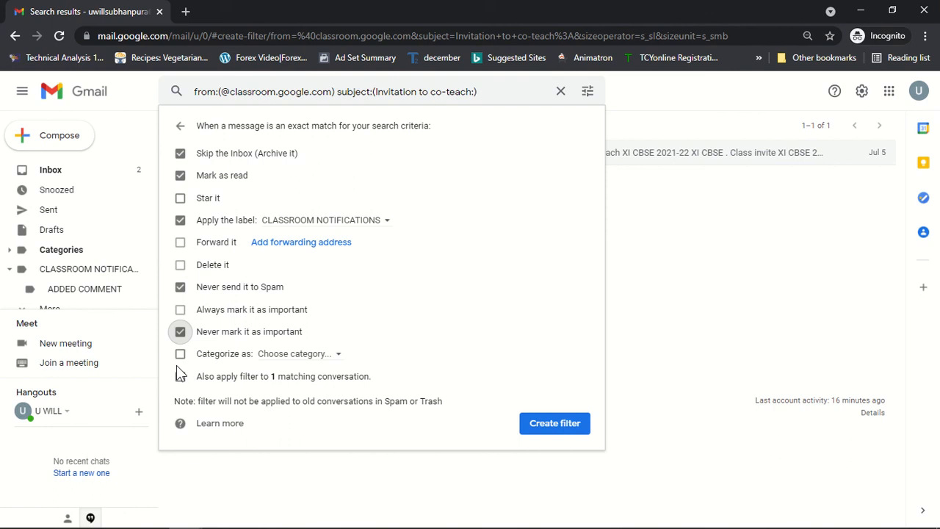
pyautogui.click(180, 354)
pyautogui.click(325, 355)
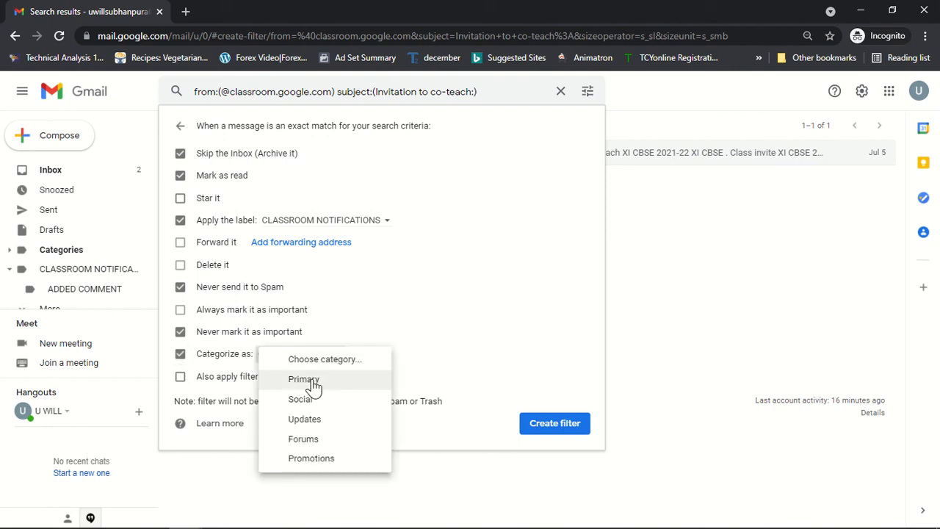
pyautogui.click(314, 387)
pyautogui.click(180, 376)
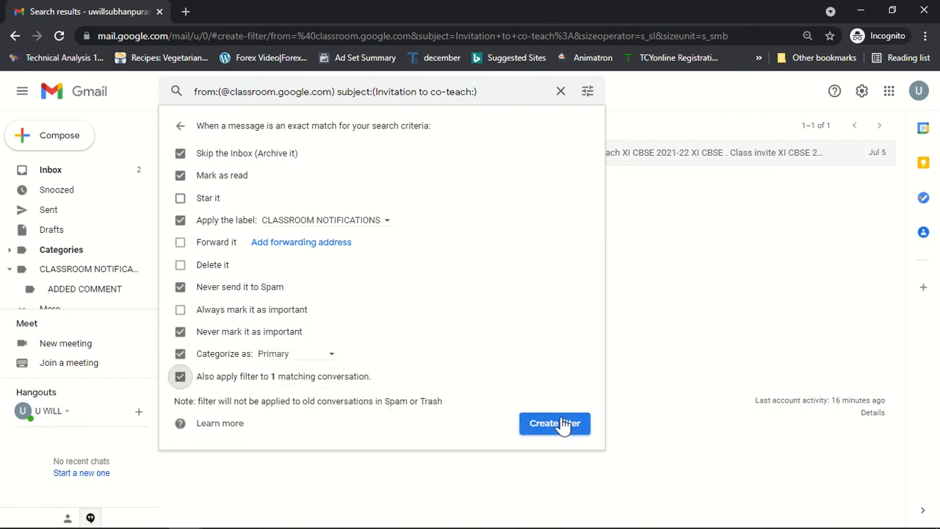
pyautogui.click(563, 425)
# - Start a filter from the inbox message about new material, set its subject to NEW MATERIAL RECEIVED AT OP, and continue to the filter actions
pyautogui.click(54, 172)
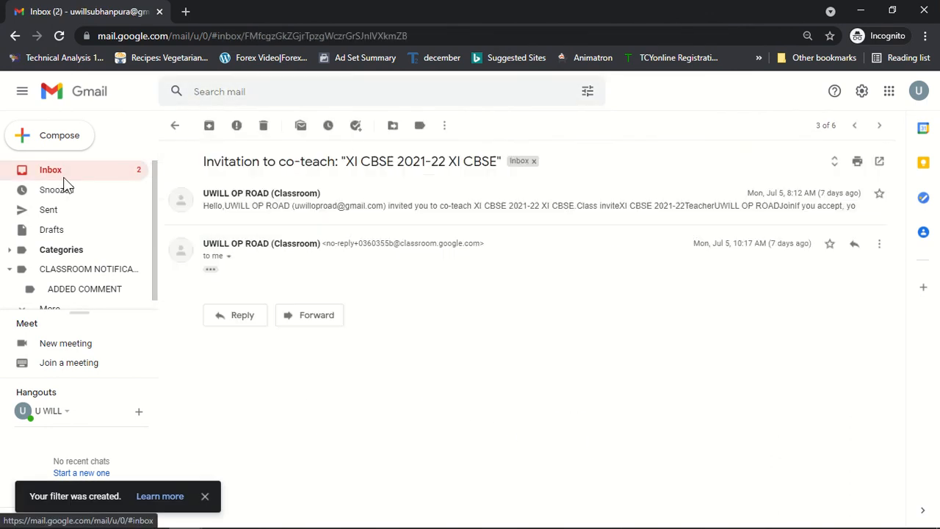
pyautogui.click(64, 177)
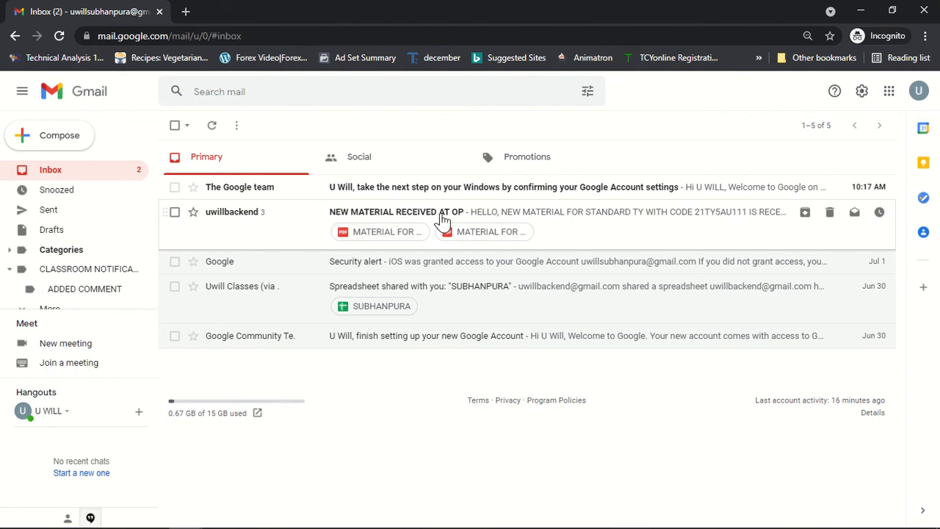
pyautogui.click(606, 224)
pyautogui.click(883, 194)
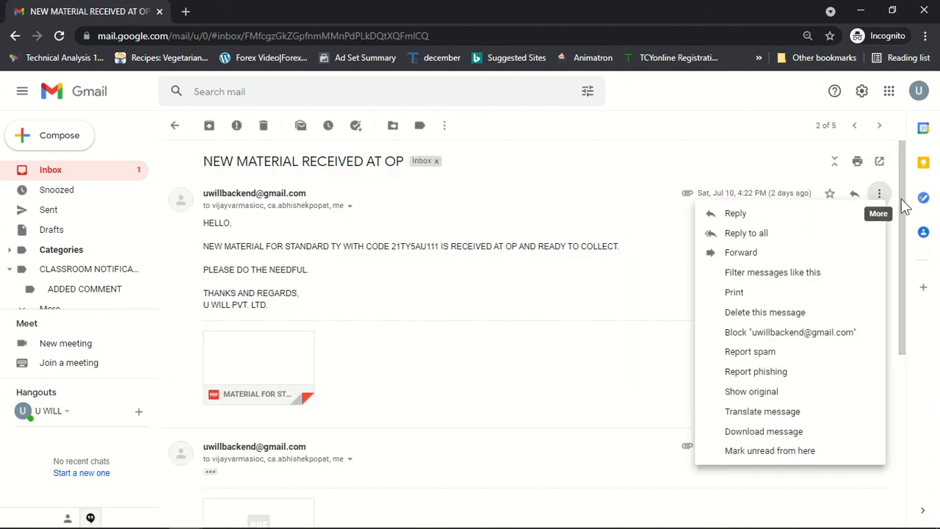
pyautogui.click(742, 273)
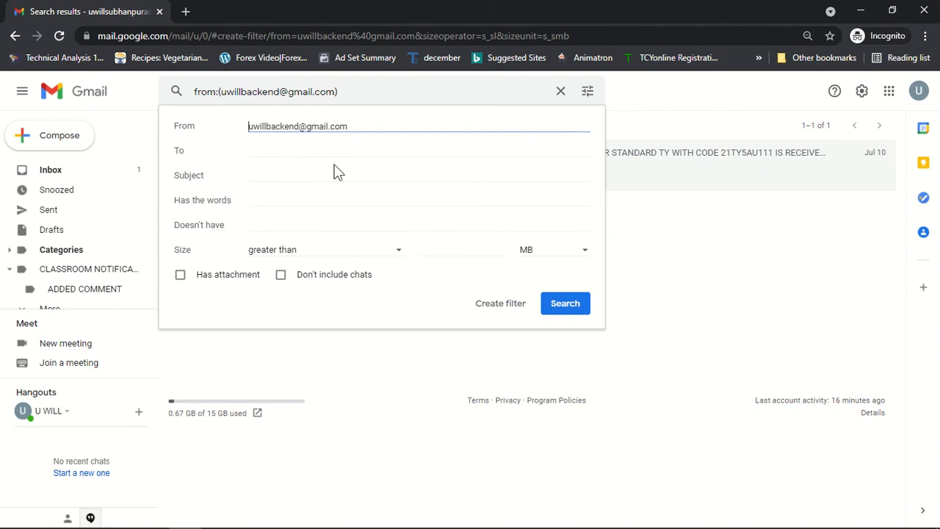
pyautogui.click(294, 177)
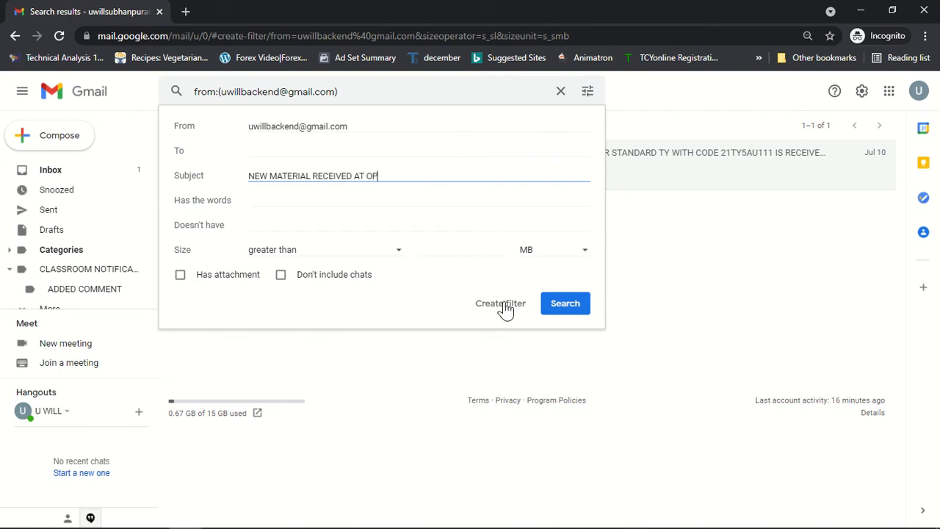
pyautogui.click(472, 303)
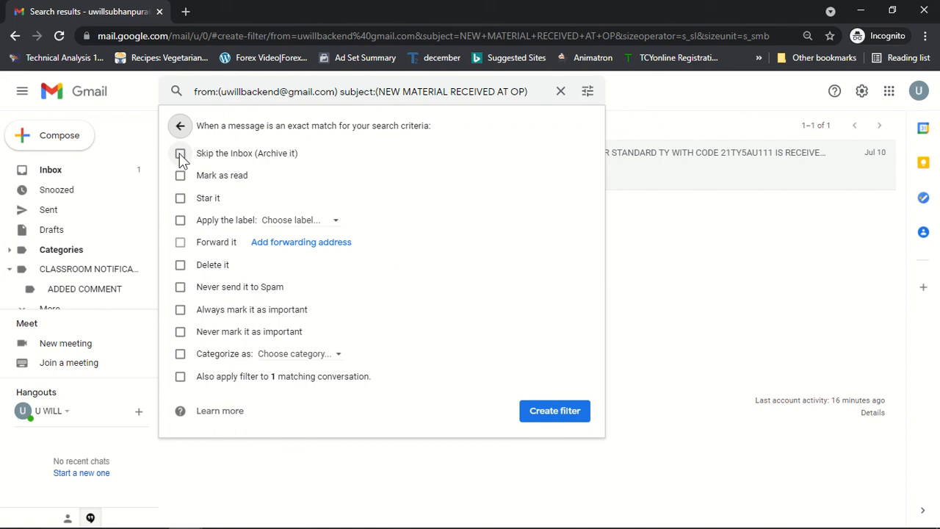
# - Set the new-material filter to skip the inbox and apply a newly created label named MATERIAL MANAGEMENT
pyautogui.click(180, 156)
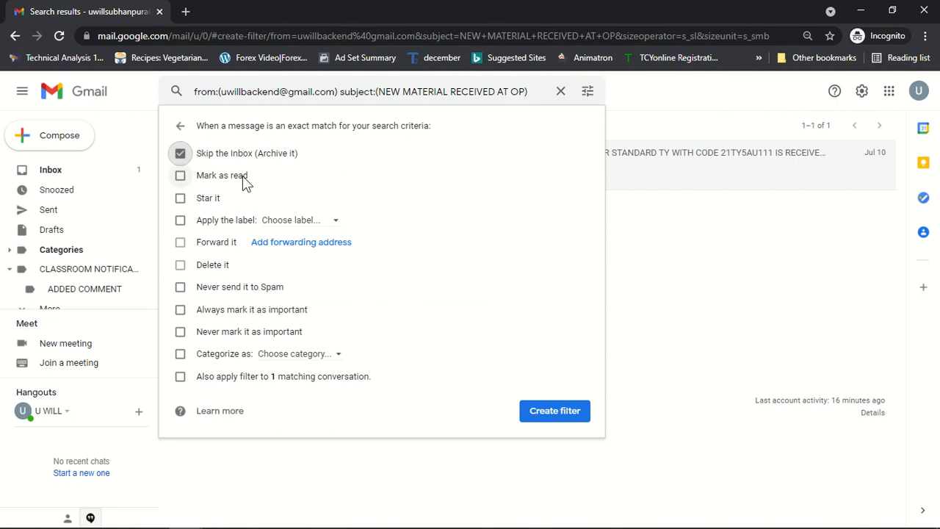
pyautogui.click(181, 221)
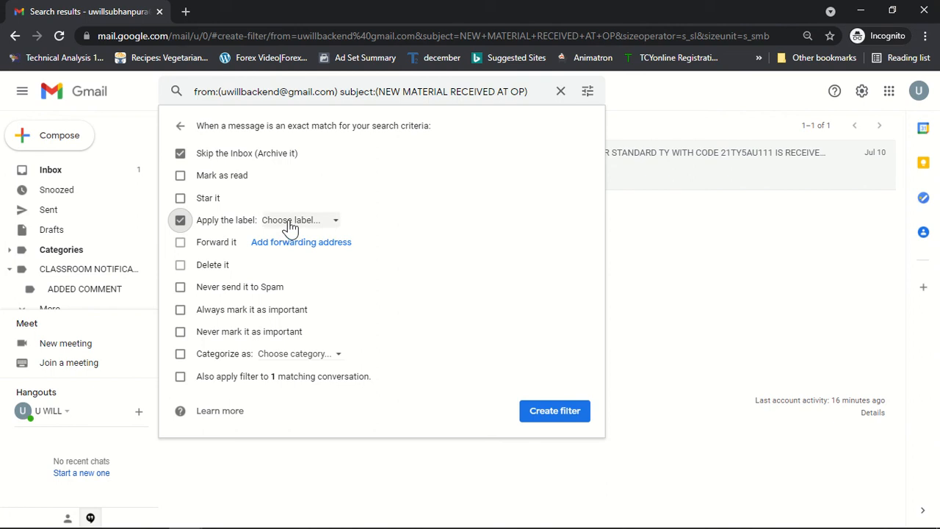
pyautogui.click(319, 223)
pyautogui.click(344, 247)
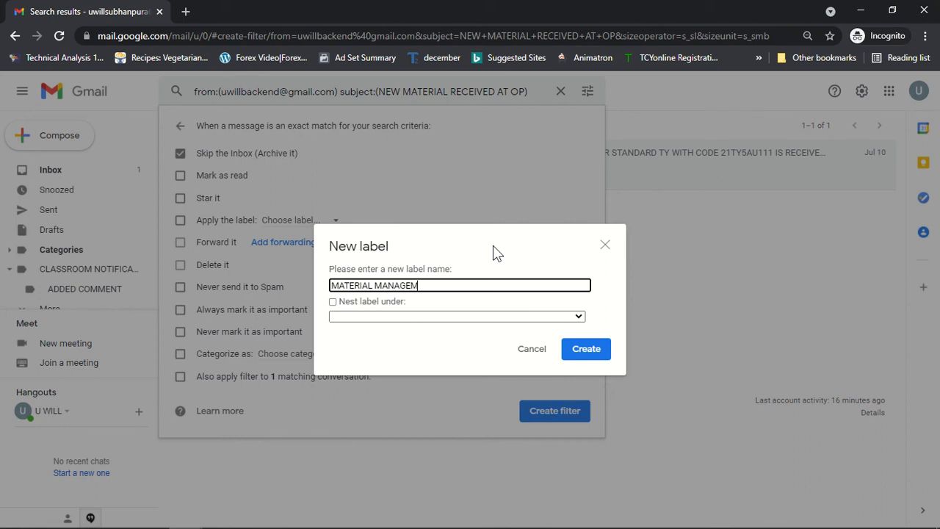
pyautogui.click(588, 353)
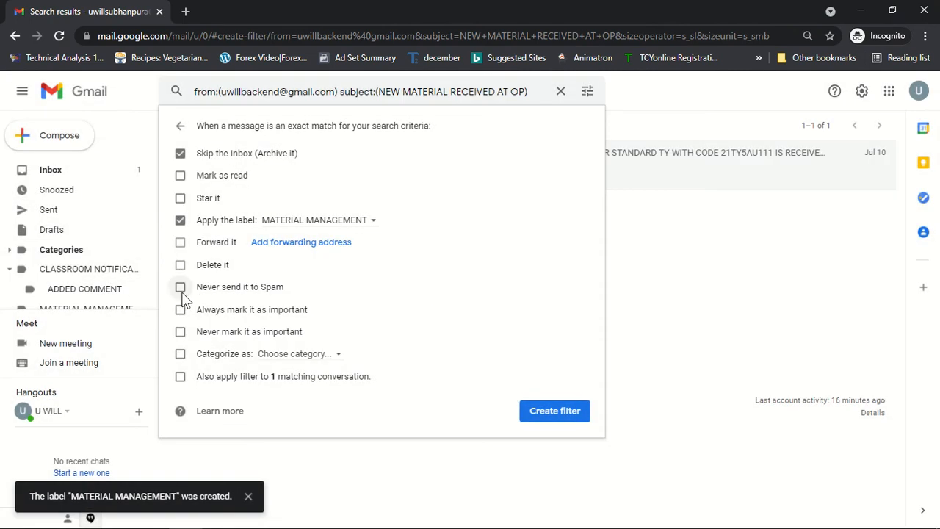
# - Create the new-material filter with never send to Spam, always mark as important, category Primary, and application to the matching conversation
pyautogui.click(181, 288)
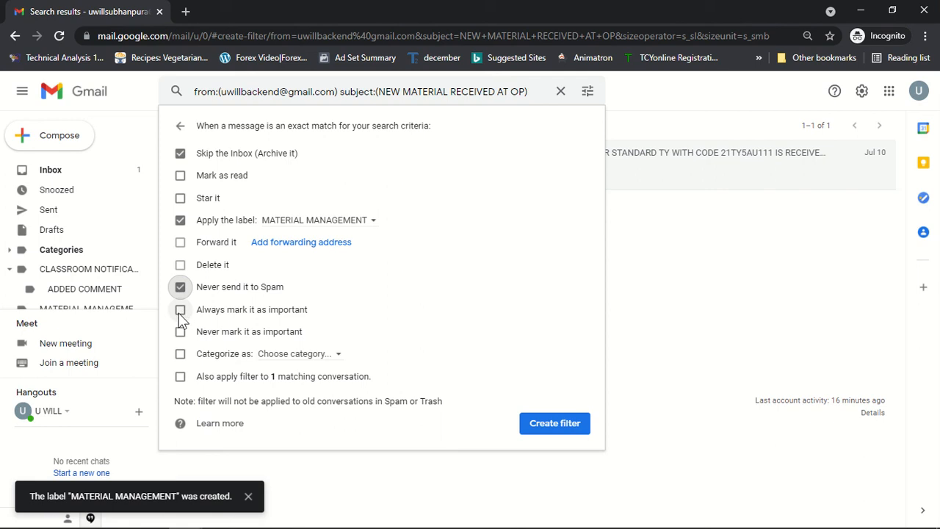
pyautogui.click(180, 311)
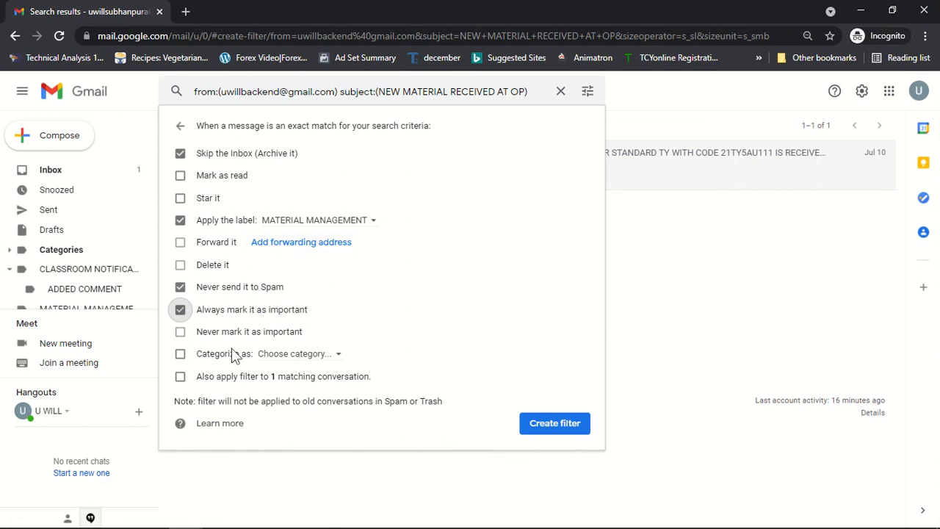
pyautogui.click(181, 355)
pyautogui.click(297, 355)
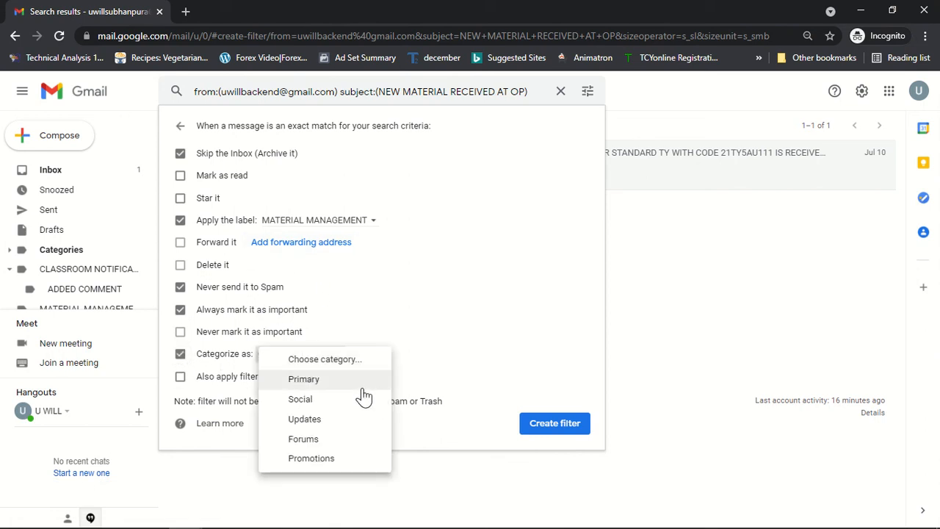
pyautogui.click(329, 380)
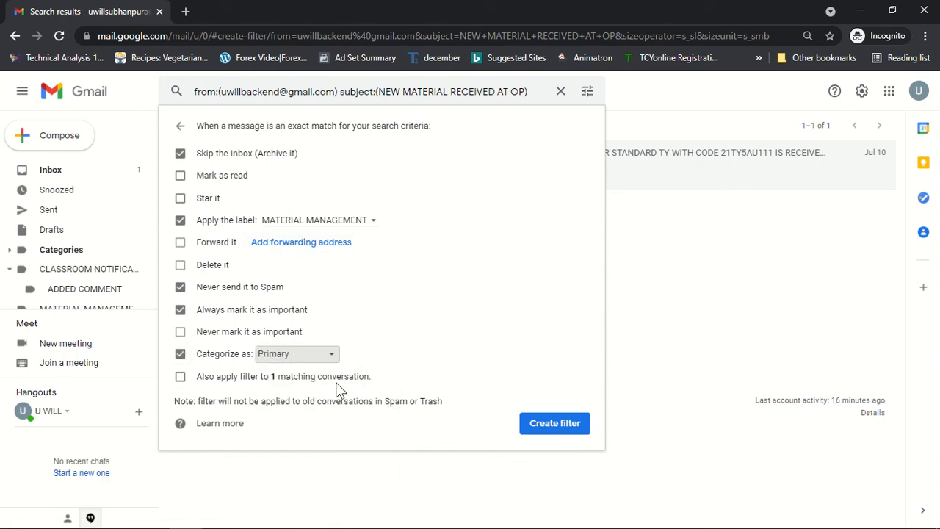
pyautogui.click(179, 379)
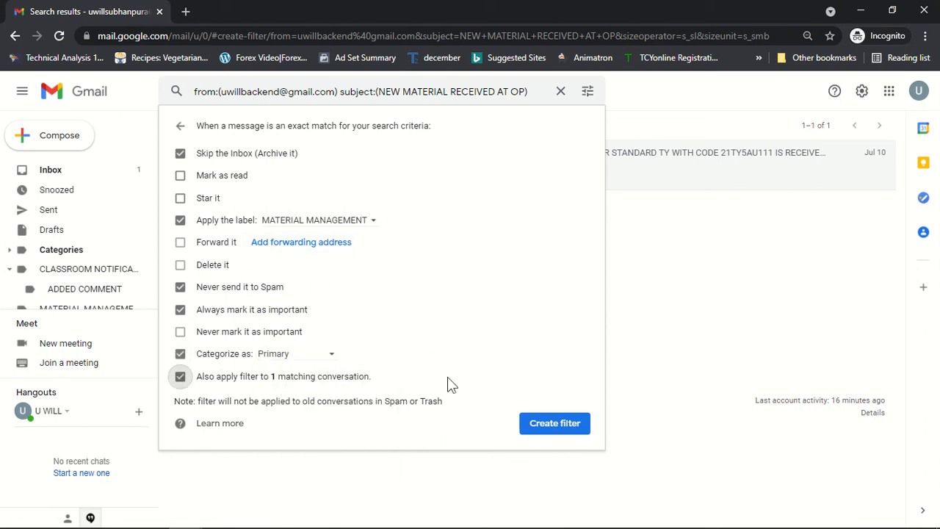
pyautogui.click(555, 424)
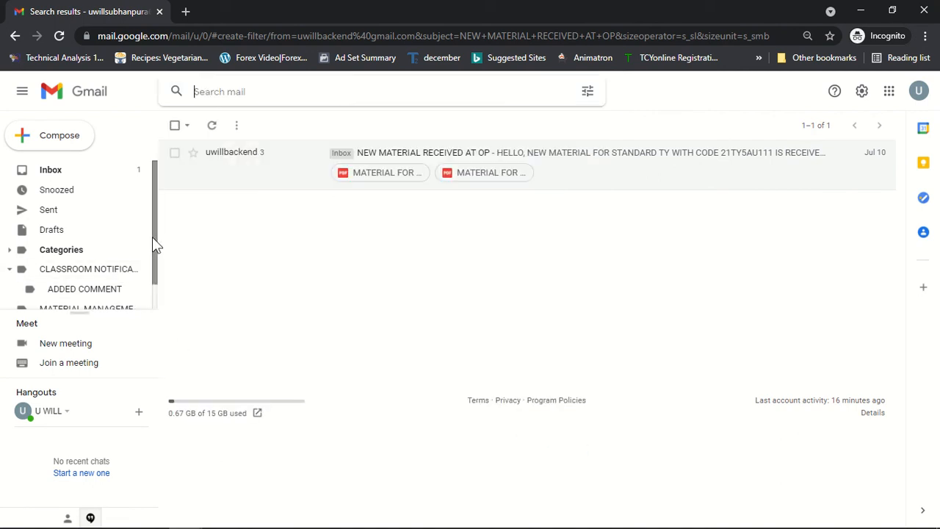
# - View the conversation filed under the MATERIAL MANAGEMENT label, check the label list, and return to the inbox
pyautogui.scroll(-1, 154, 257)
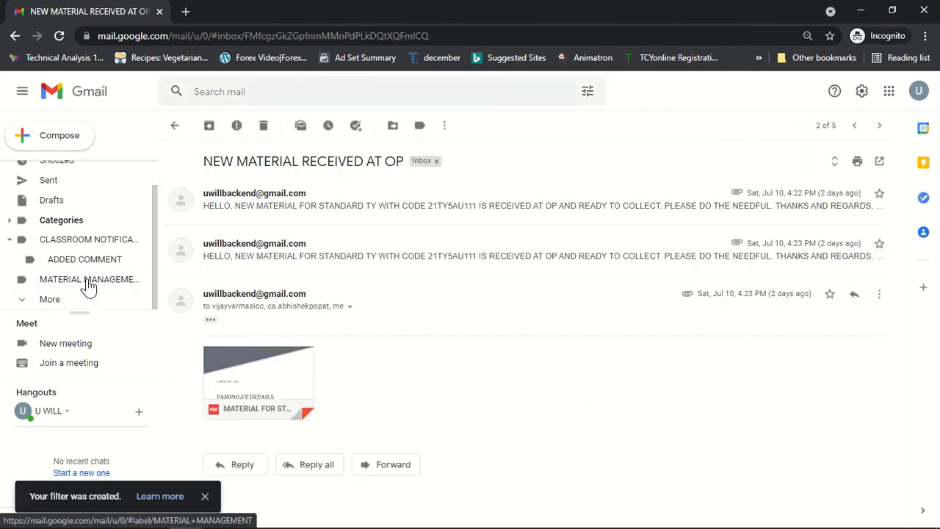
pyautogui.click(177, 126)
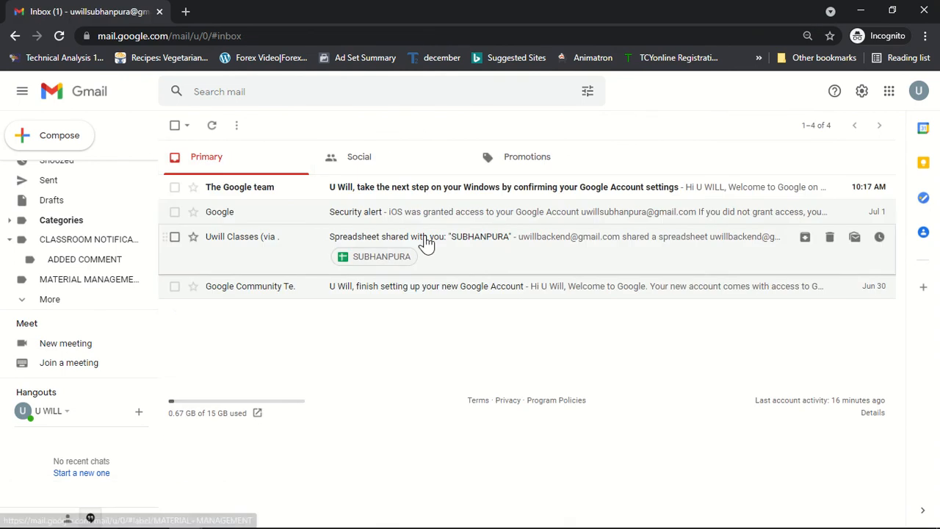
pyautogui.click(66, 281)
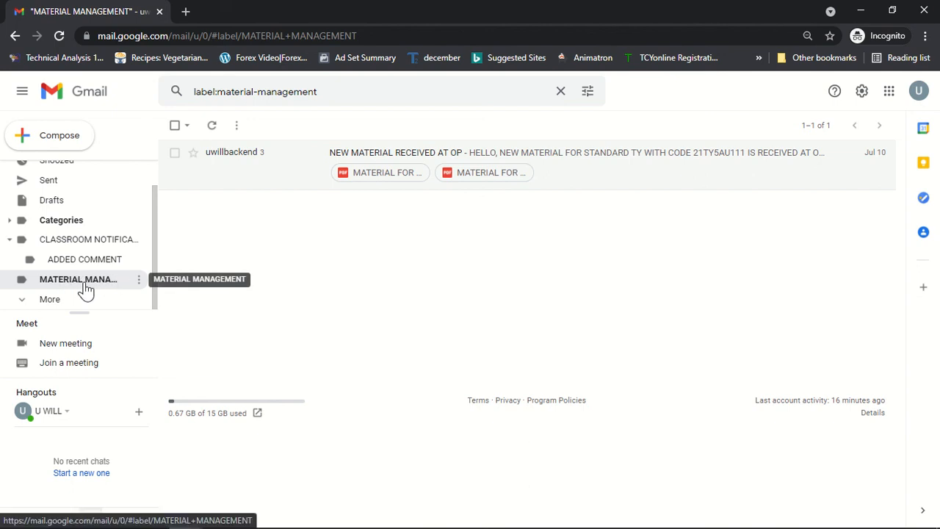
pyautogui.scroll(1, 80, 291)
pyautogui.scroll(-1, 100, 296)
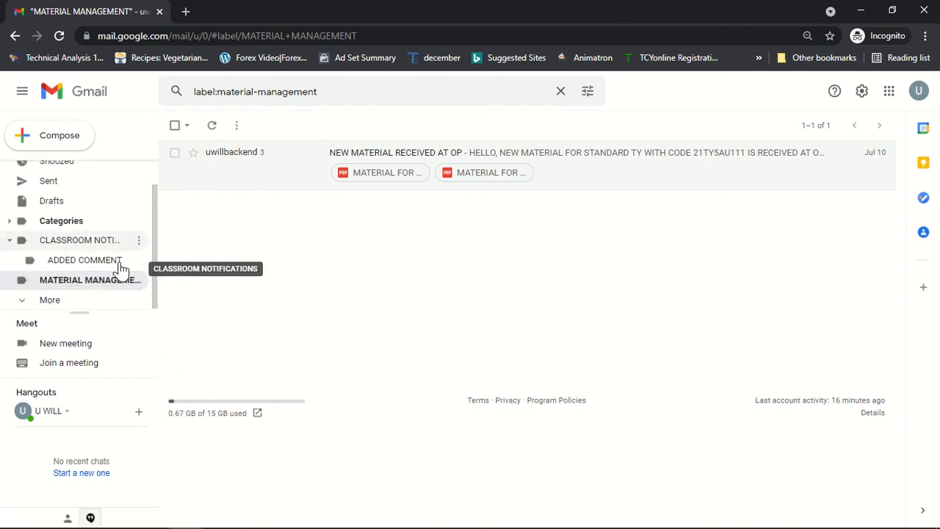
pyautogui.scroll(1, 74, 264)
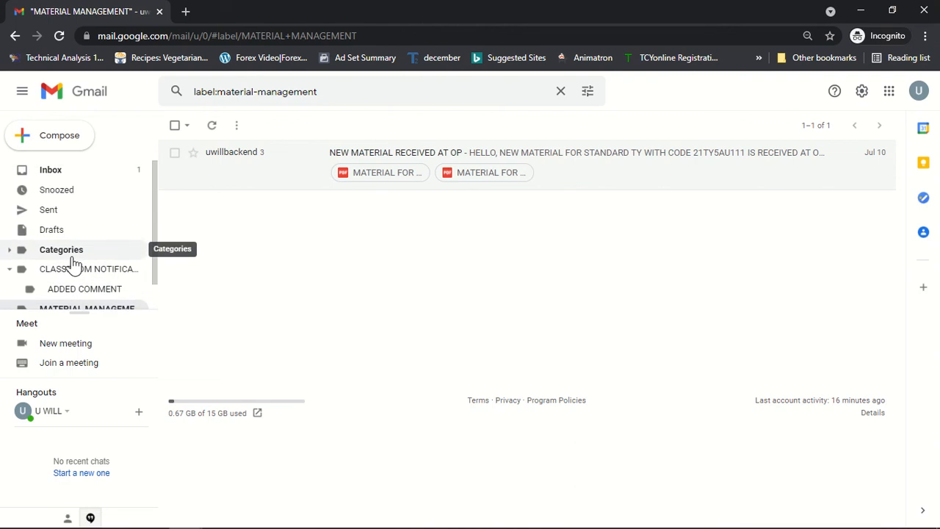
pyautogui.click(50, 176)
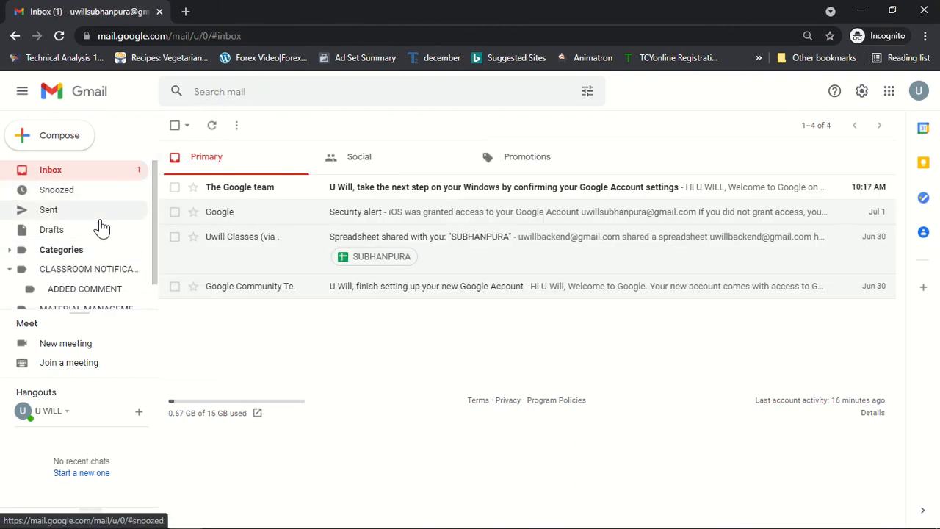
# - Expand the full label list and open the label management settings
pyautogui.scroll(-1, 99, 213)
pyautogui.click(61, 301)
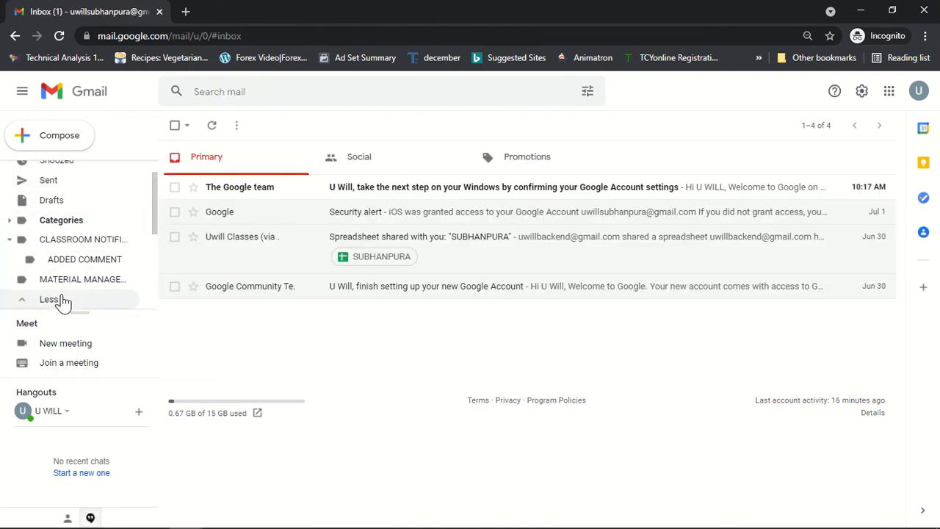
pyautogui.scroll(-3, 64, 274)
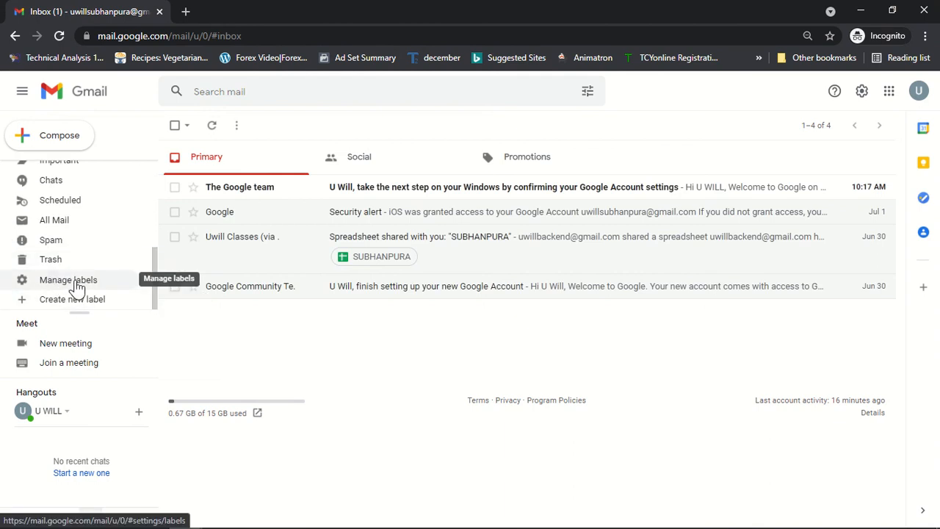
pyautogui.click(77, 285)
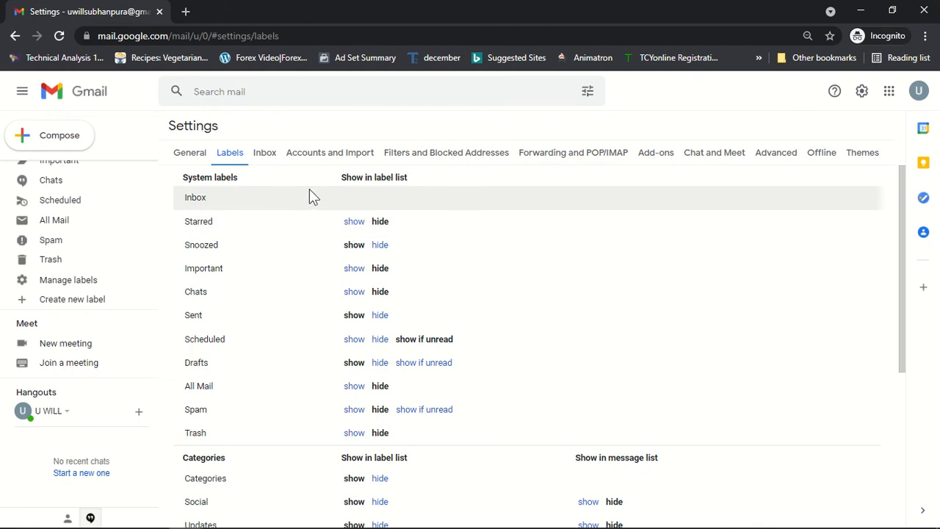
# - In the General settings, set desktop notifications to Important mail notifications on
pyautogui.click(191, 158)
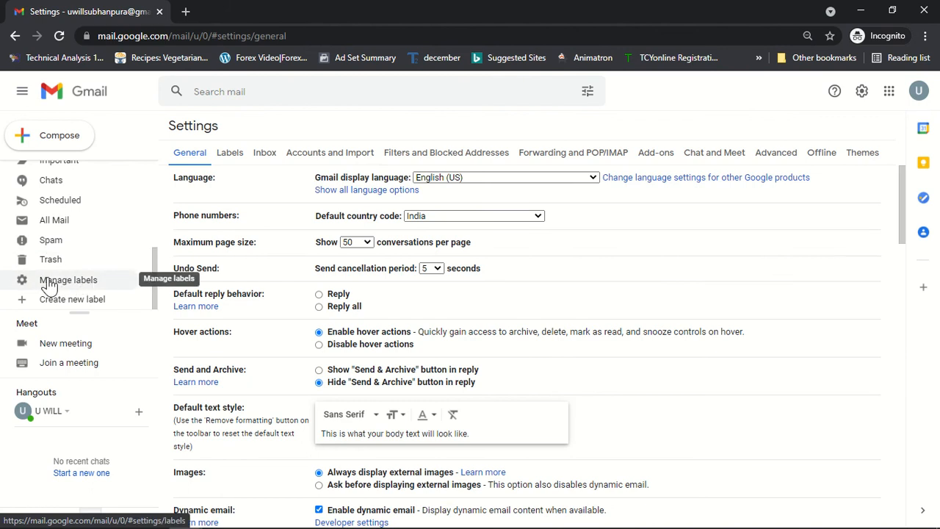
pyautogui.scroll(1, 69, 262)
pyautogui.scroll(3, 68, 257)
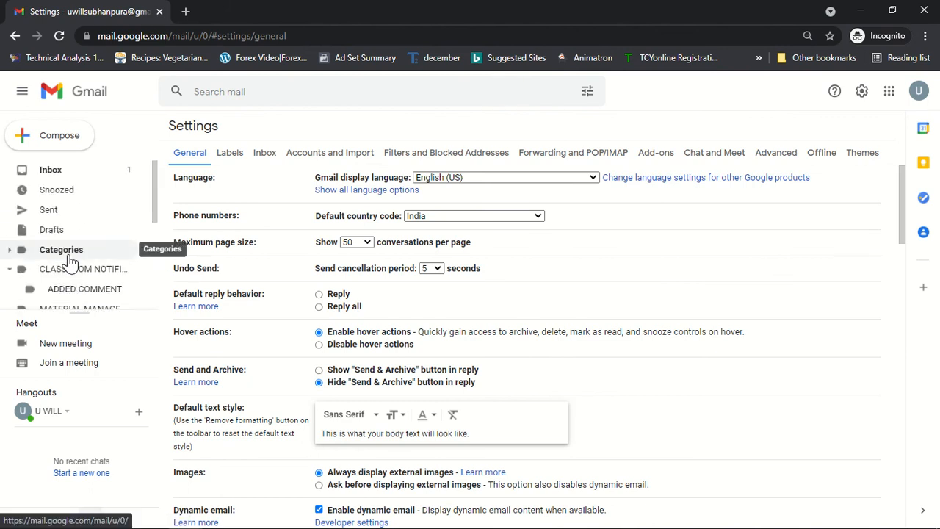
pyautogui.scroll(-4, 67, 273)
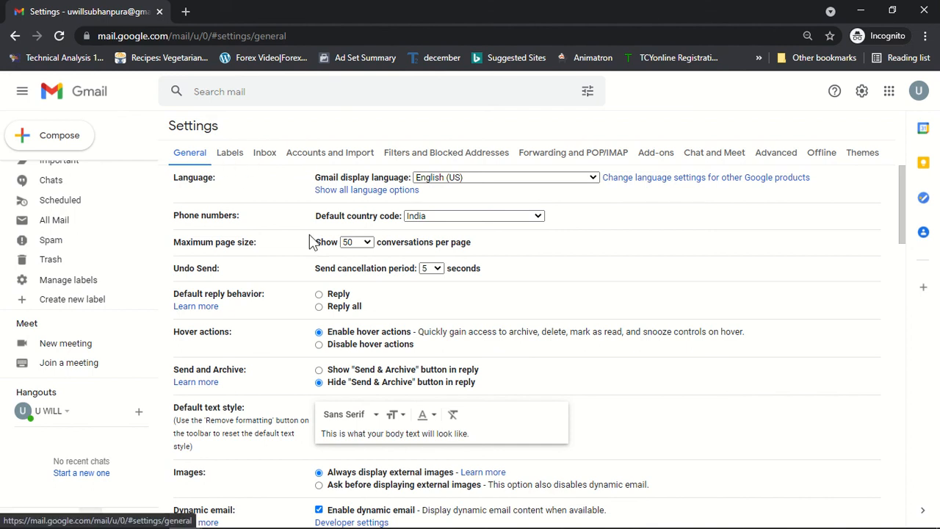
pyautogui.scroll(-3, 351, 265)
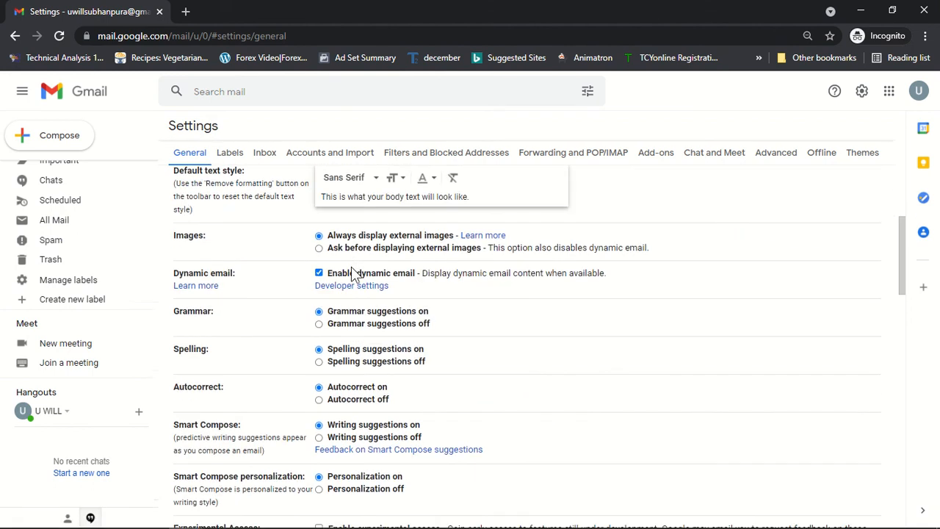
pyautogui.scroll(-5, 351, 271)
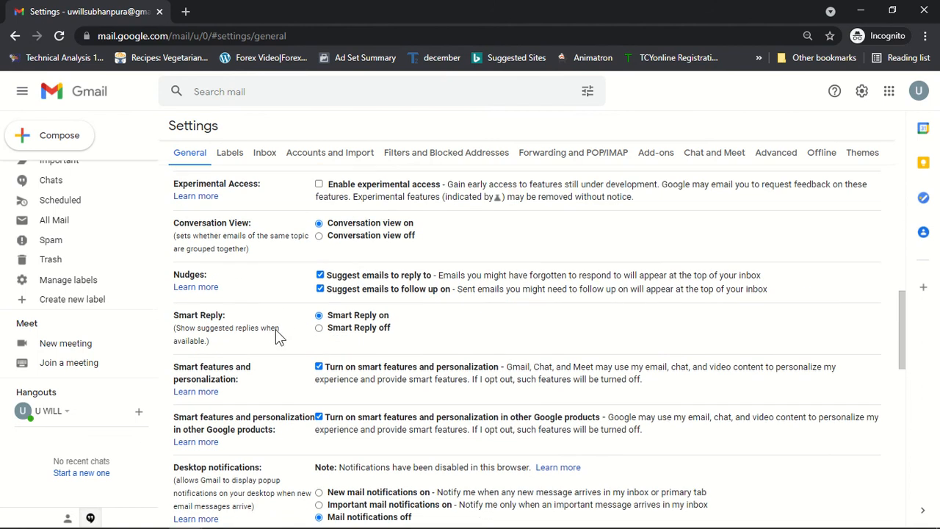
pyautogui.scroll(-1, 275, 329)
pyautogui.moveTo(184, 360); pyautogui.dragTo(258, 361)
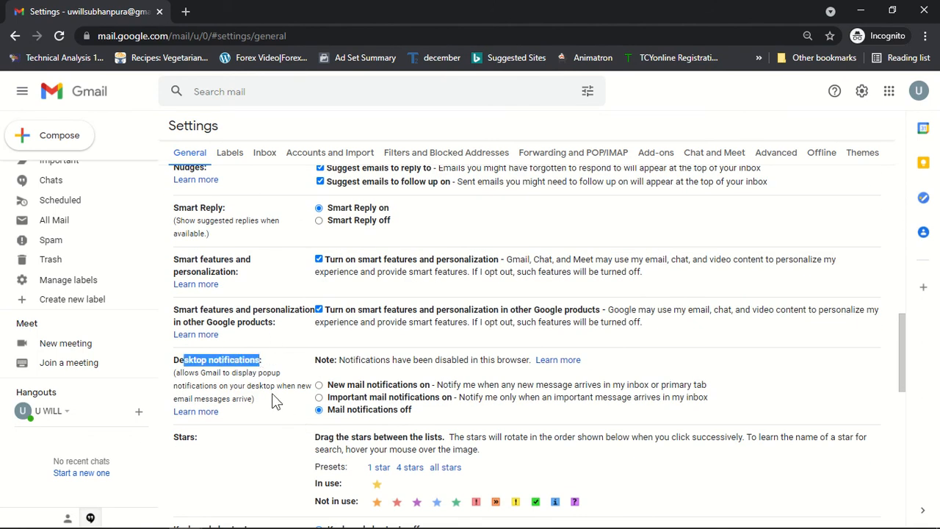
pyautogui.click(319, 398)
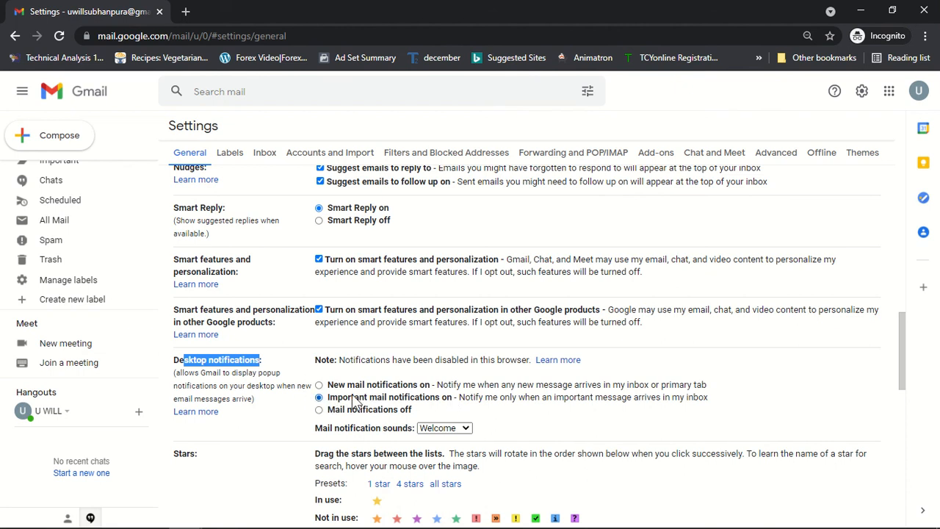
# - In the label settings, hide the Snoozed, Sent, Scheduled and Drafts system labels from the label list
pyautogui.scroll(5, 382, 400)
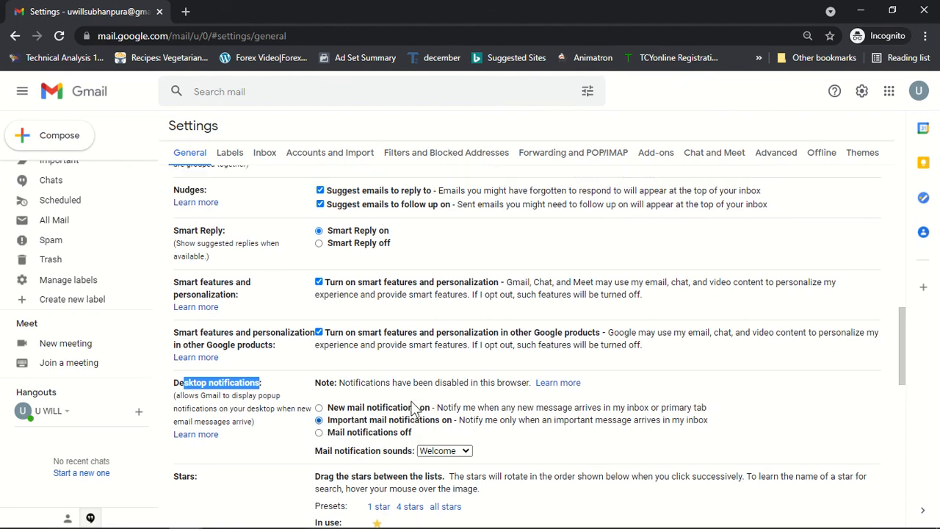
pyautogui.scroll(4, 334, 309)
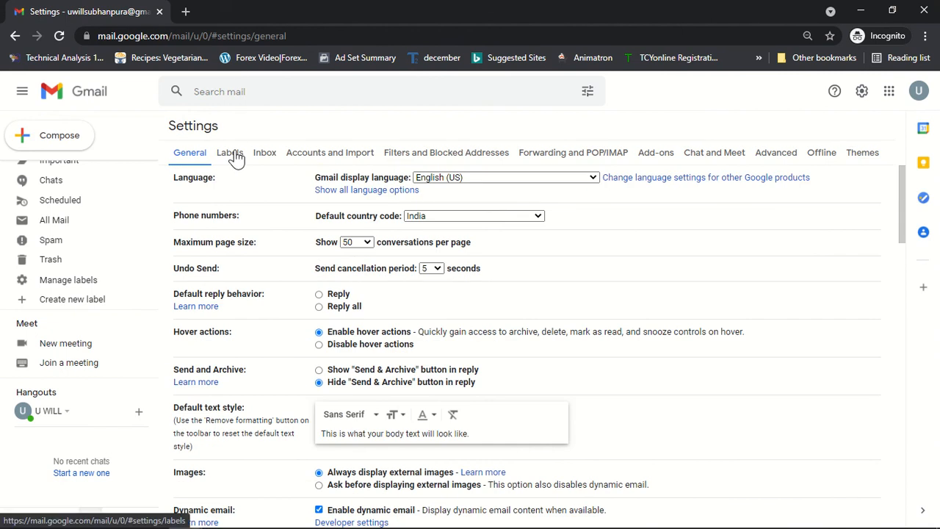
pyautogui.click(233, 154)
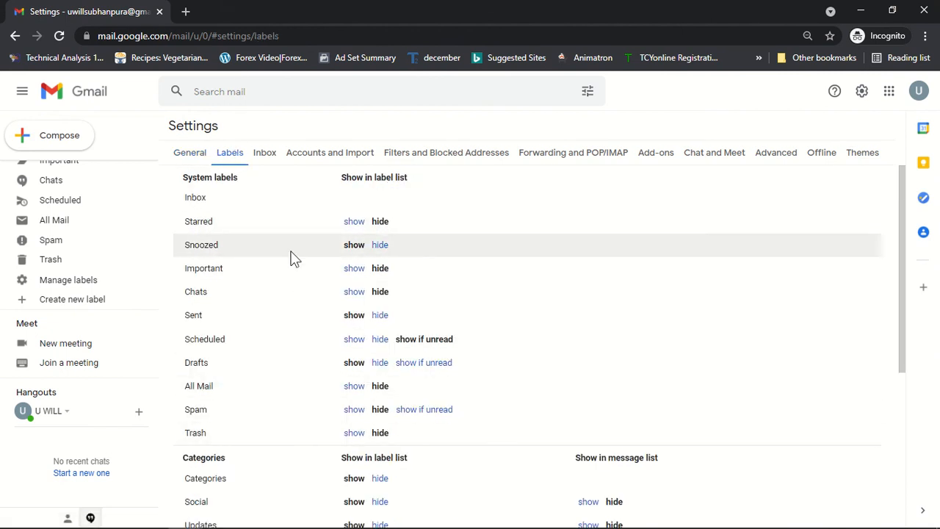
pyautogui.scroll(5, 44, 257)
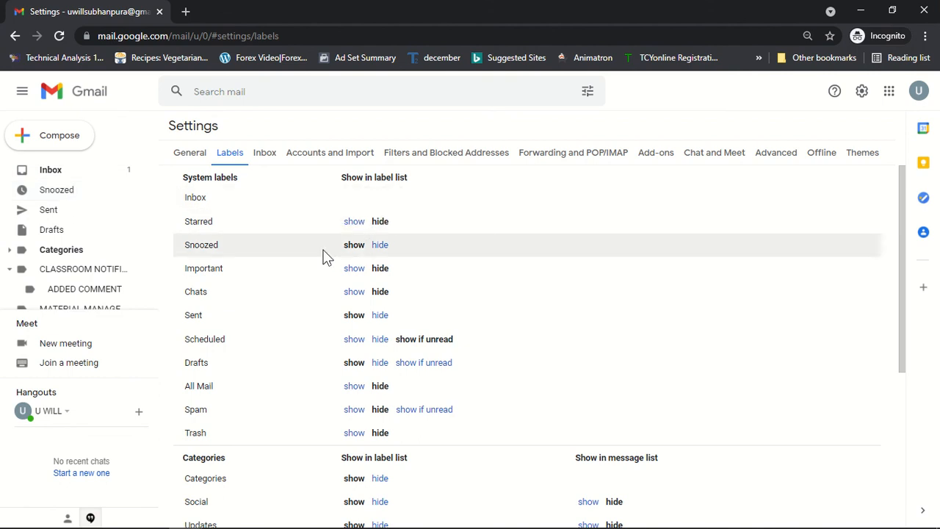
pyautogui.doubleClick(383, 221)
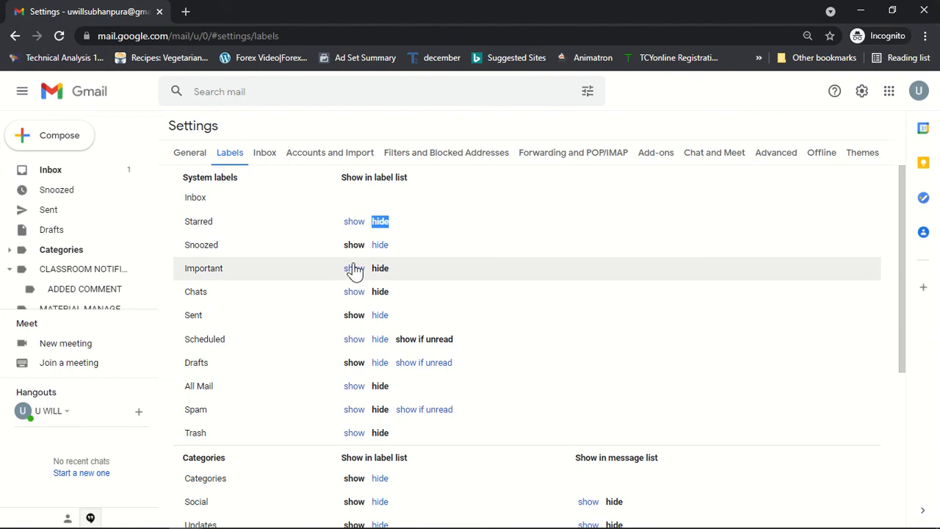
pyautogui.click(379, 247)
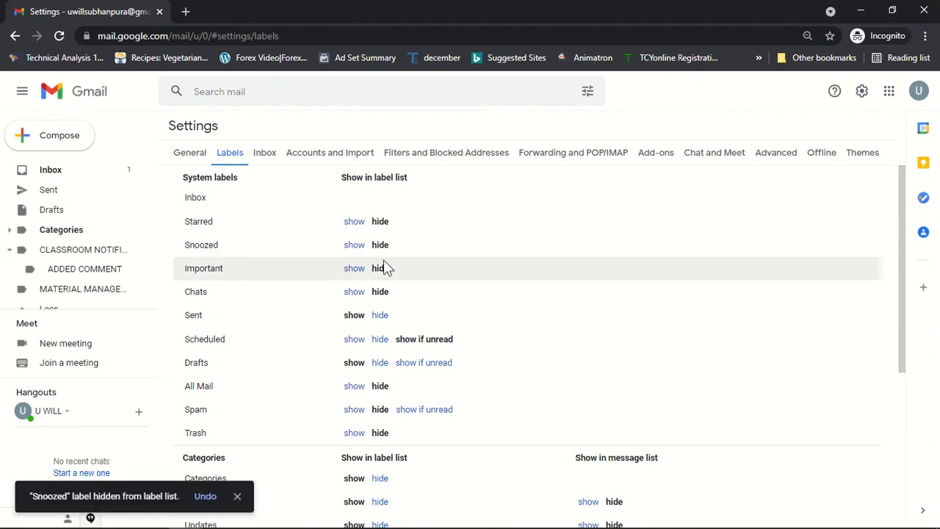
pyautogui.click(380, 316)
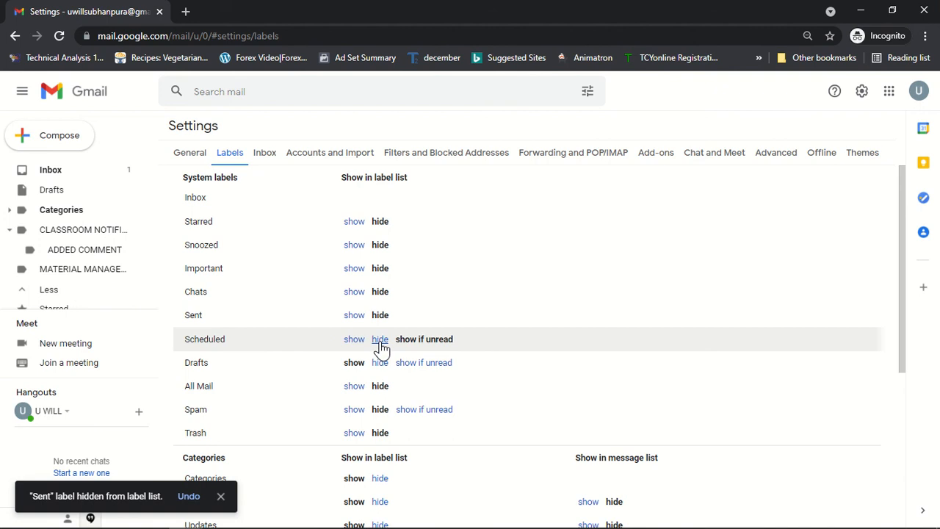
pyautogui.click(380, 340)
pyautogui.click(379, 364)
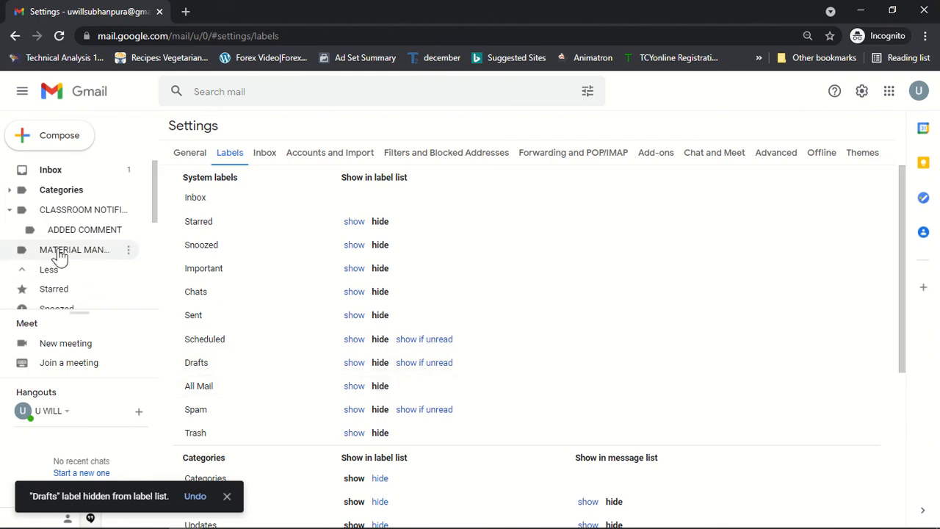
# - Review the hidden system labels in the expanded list, then switch Snoozed to show and back to hide
pyautogui.scroll(-3, 79, 242)
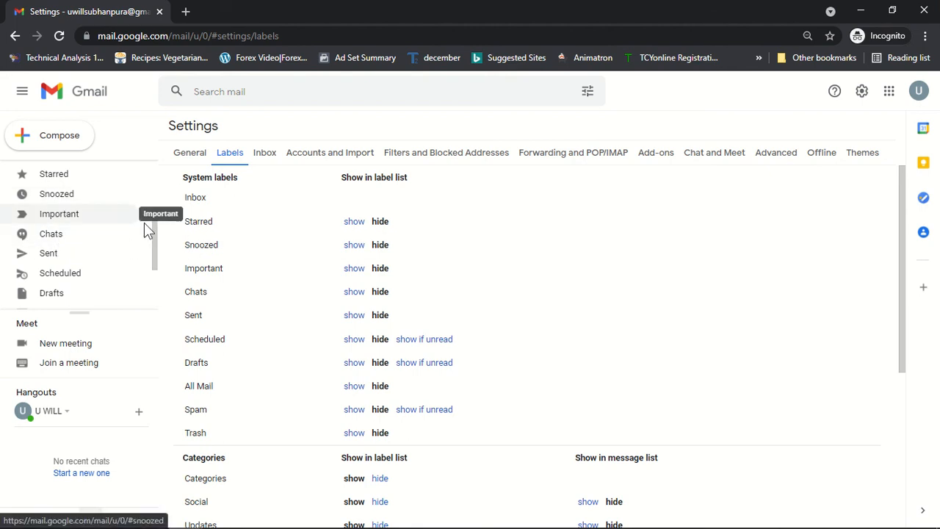
pyautogui.scroll(3, 151, 232)
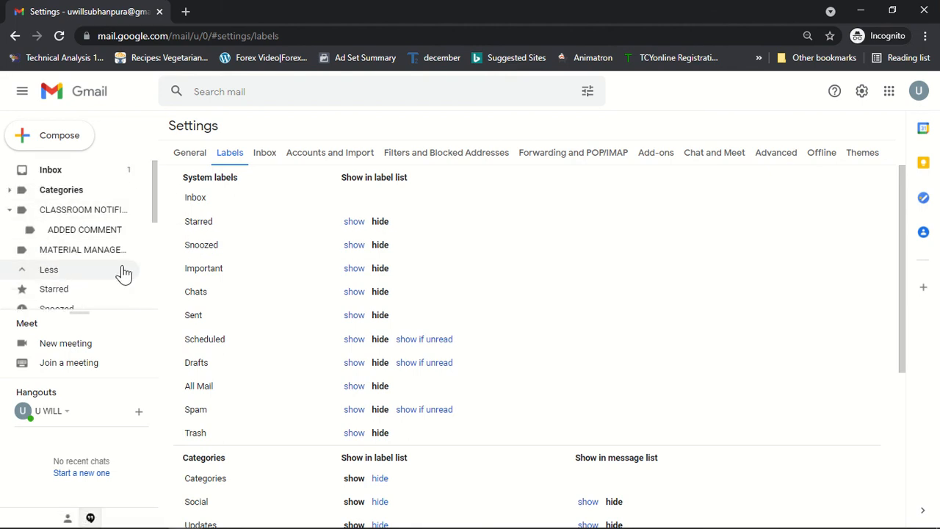
pyautogui.click(357, 247)
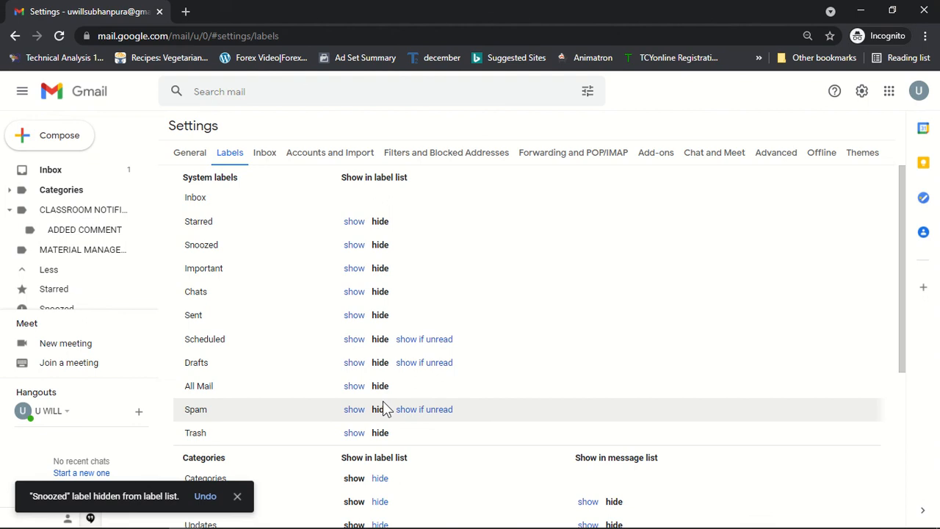
# - Hide the Social, Updates, Forums and Promotions categories from the label list
pyautogui.scroll(-4, 386, 404)
pyautogui.scroll(2, 390, 337)
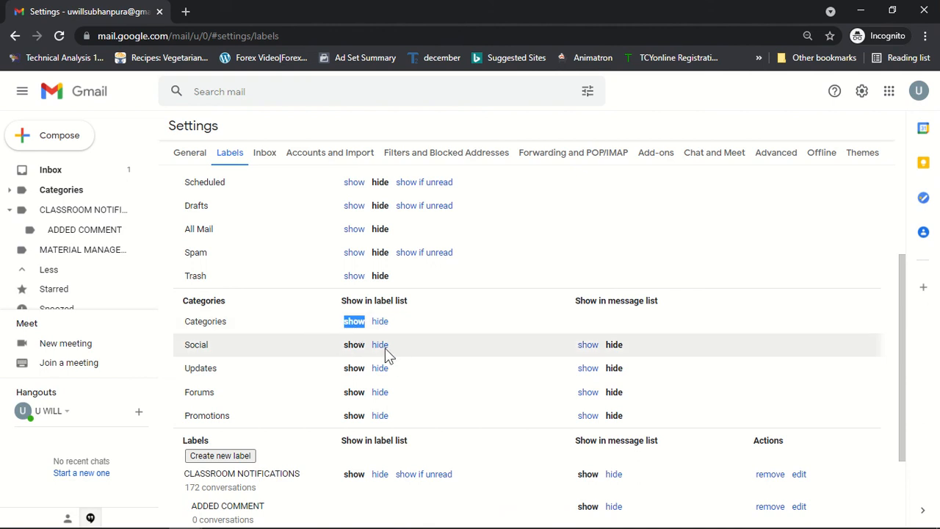
pyautogui.click(380, 345)
pyautogui.click(380, 368)
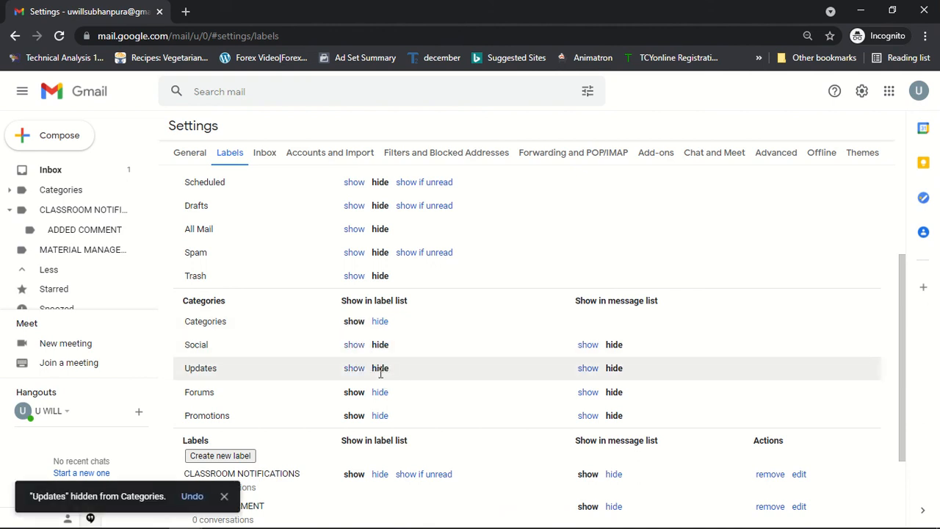
pyautogui.click(379, 392)
pyautogui.click(380, 416)
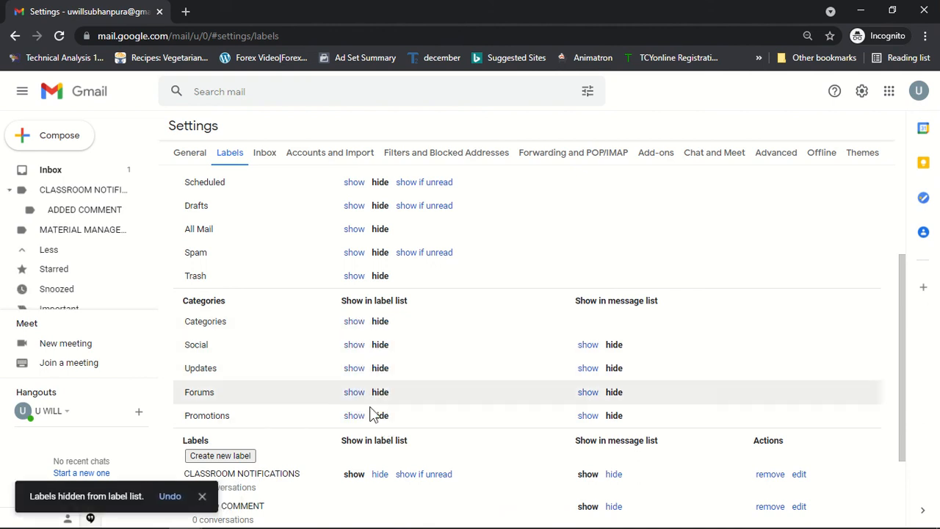
# - Show Categories in the label list again and hide only Social, Updates and Forums
pyautogui.click(353, 321)
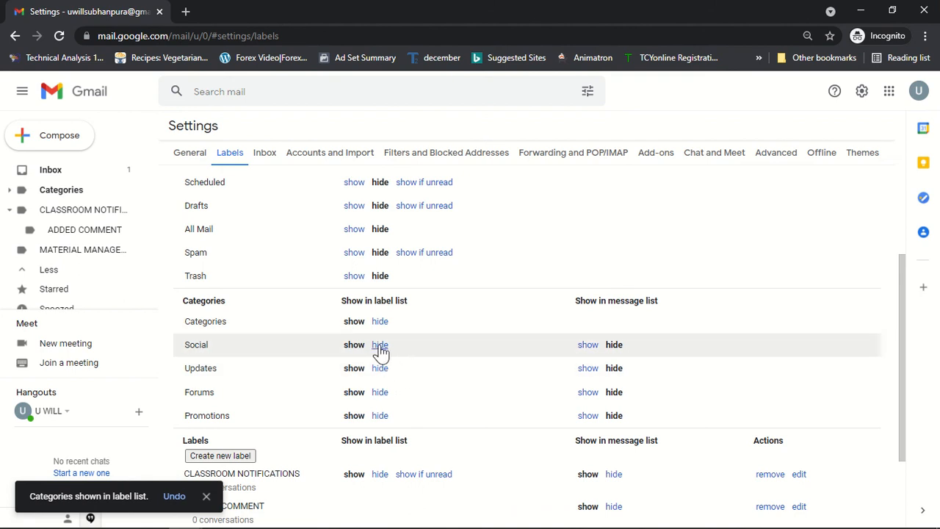
pyautogui.click(380, 345)
pyautogui.click(380, 368)
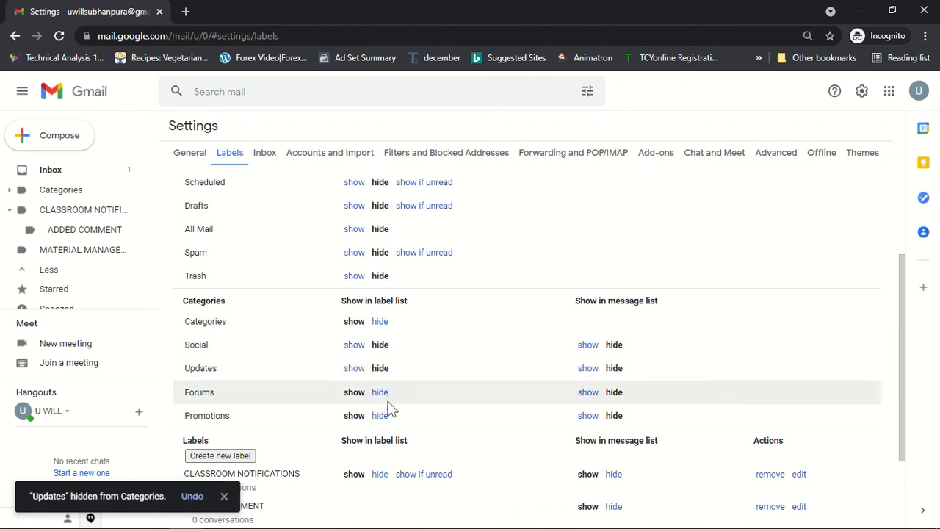
pyautogui.click(380, 392)
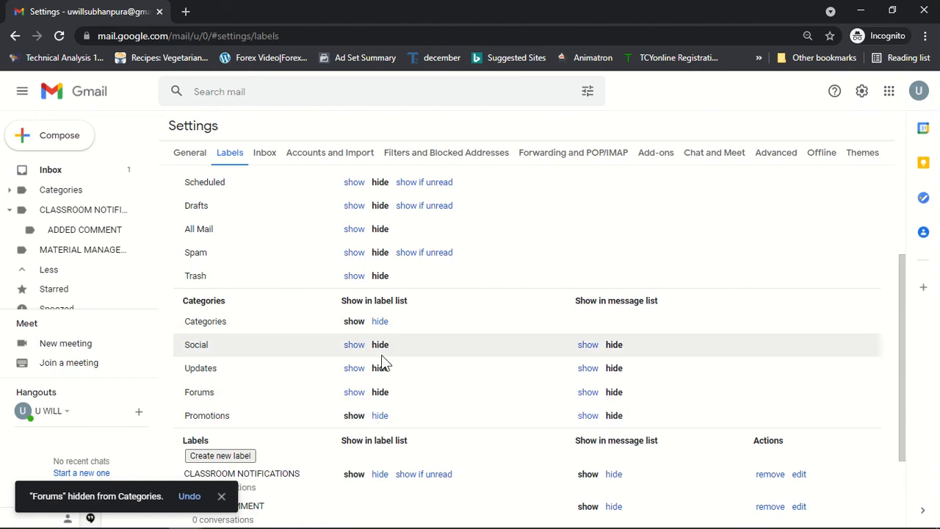
# - Hide the CLASSROOM NOTIFICATIONS label from the label list, and switch it back to show
pyautogui.scroll(-3, 428, 366)
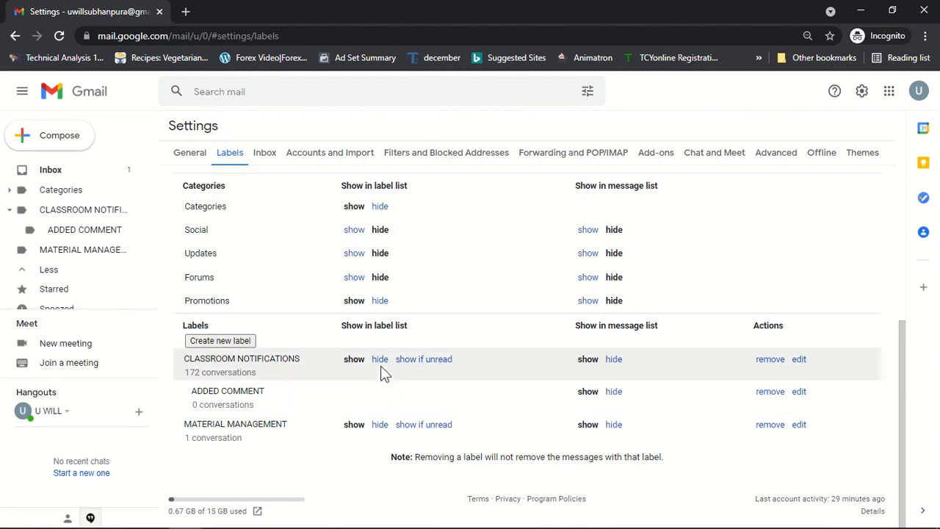
pyautogui.moveTo(286, 355); pyautogui.dragTo(215, 358)
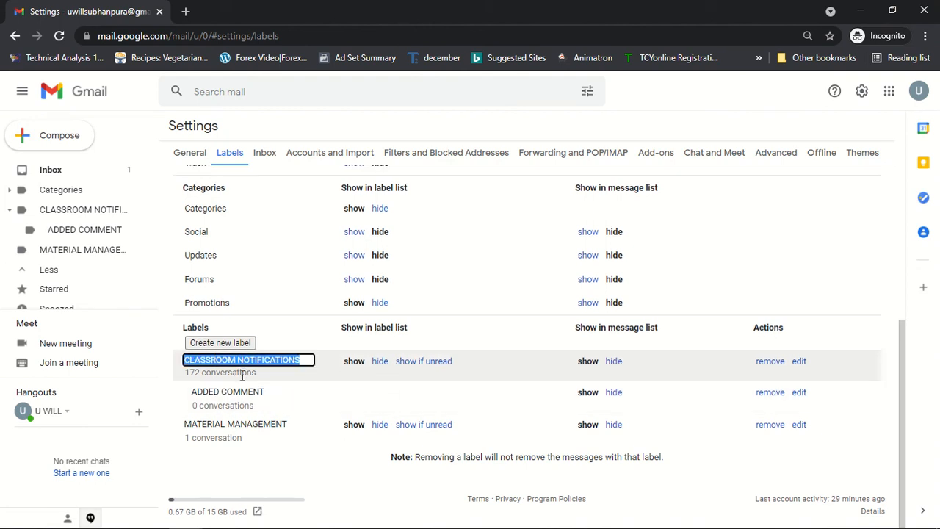
pyautogui.click(375, 363)
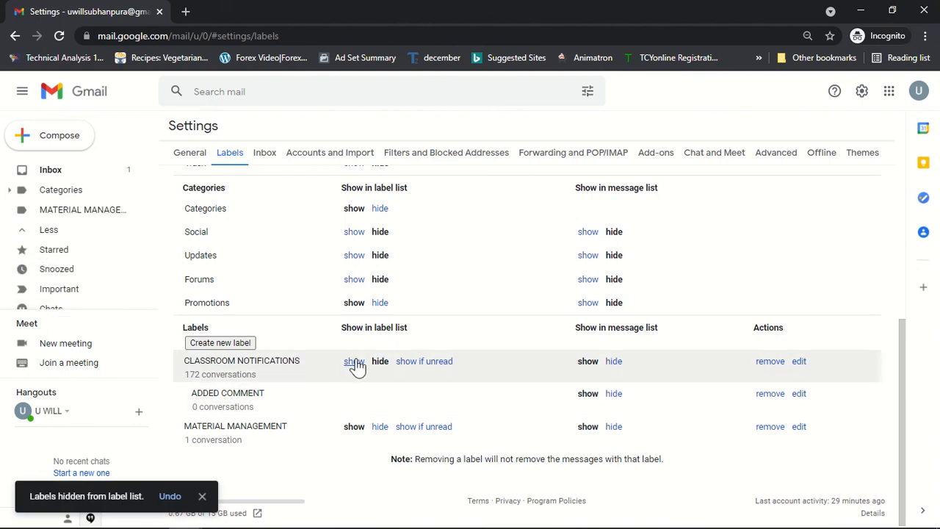
pyautogui.click(356, 363)
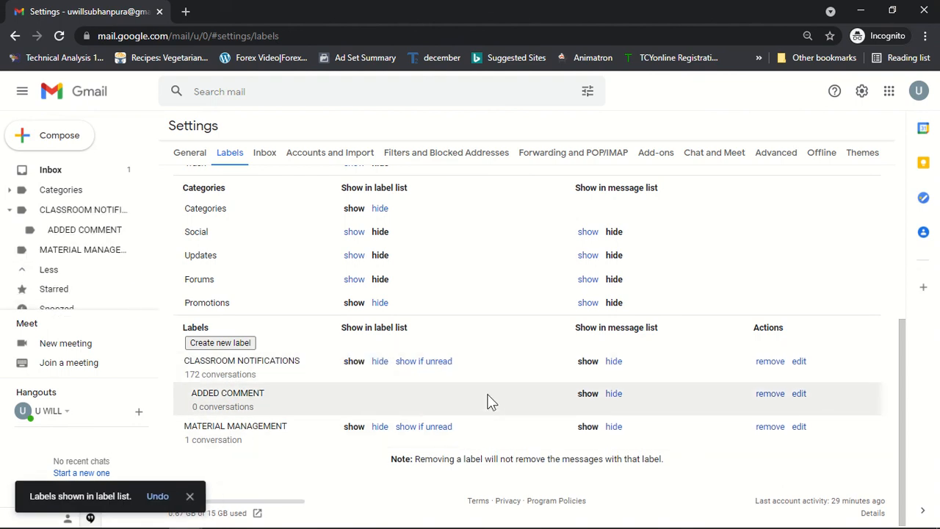
# - Review the inbox type, categories, reading pane, importance markers and filtered mail options in the Inbox settings, and save the changes
pyautogui.scroll(4, 489, 403)
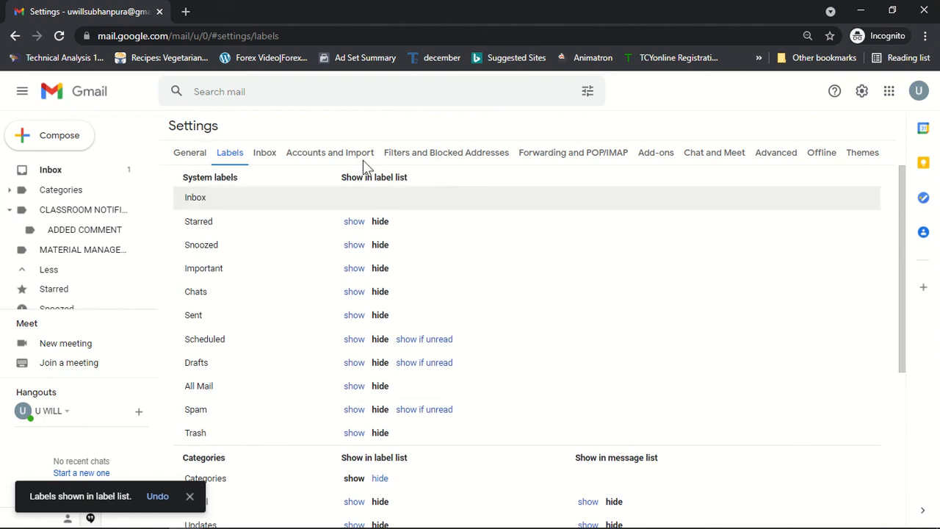
pyautogui.click(265, 154)
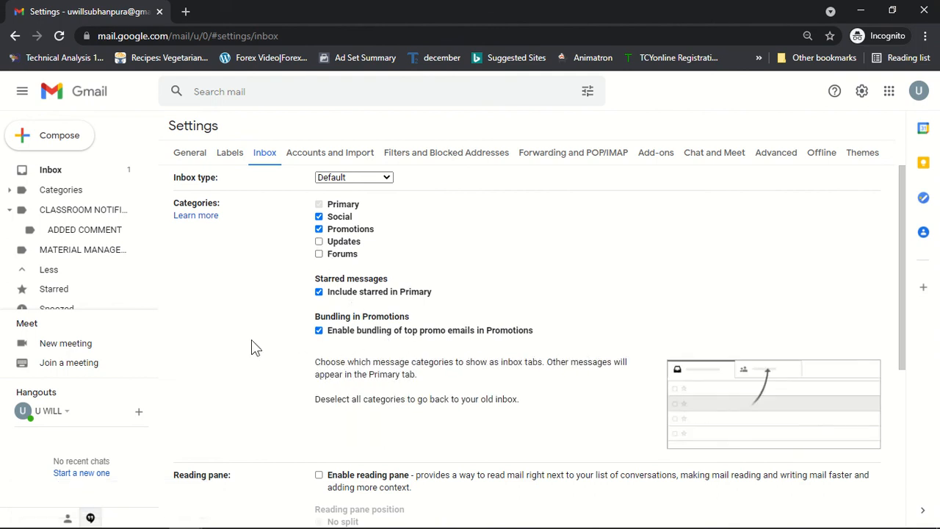
pyautogui.scroll(-3, 214, 356)
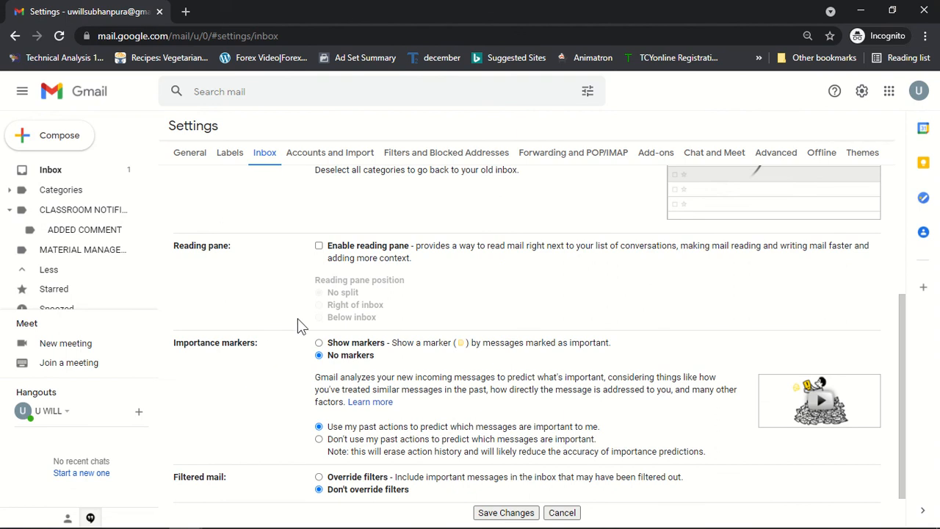
pyautogui.scroll(-1, 318, 319)
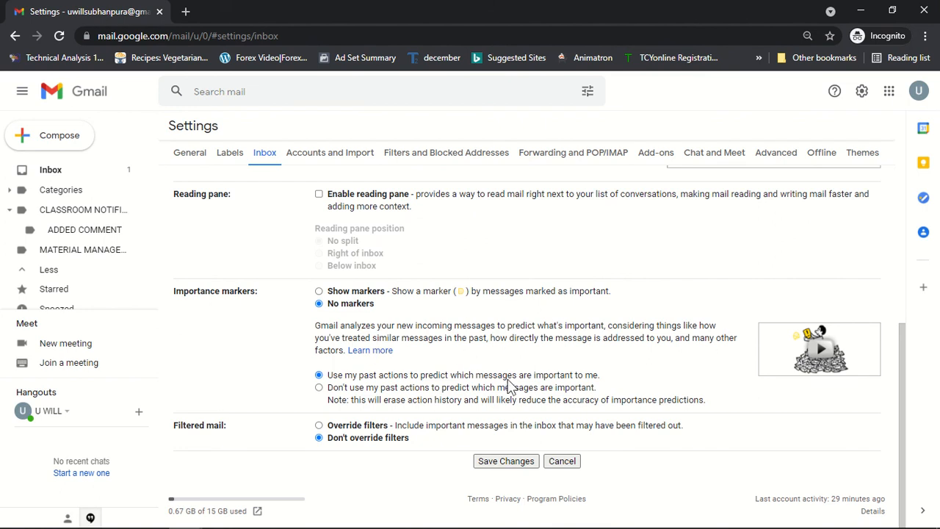
pyautogui.scroll(2, 496, 355)
pyautogui.scroll(-2, 497, 353)
pyautogui.click(506, 461)
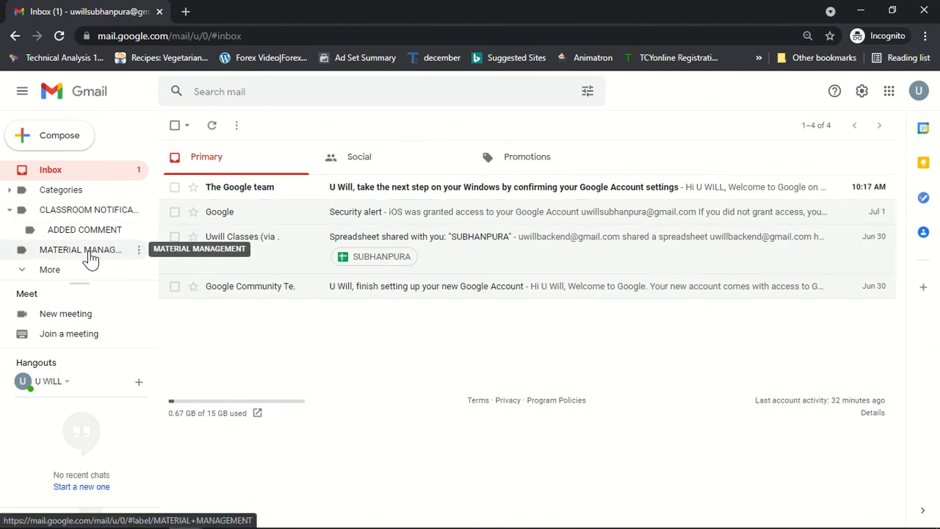
# - View the messages filed under the MATERIAL MANAGEMENT label, and return to the inbox
pyautogui.click(101, 254)
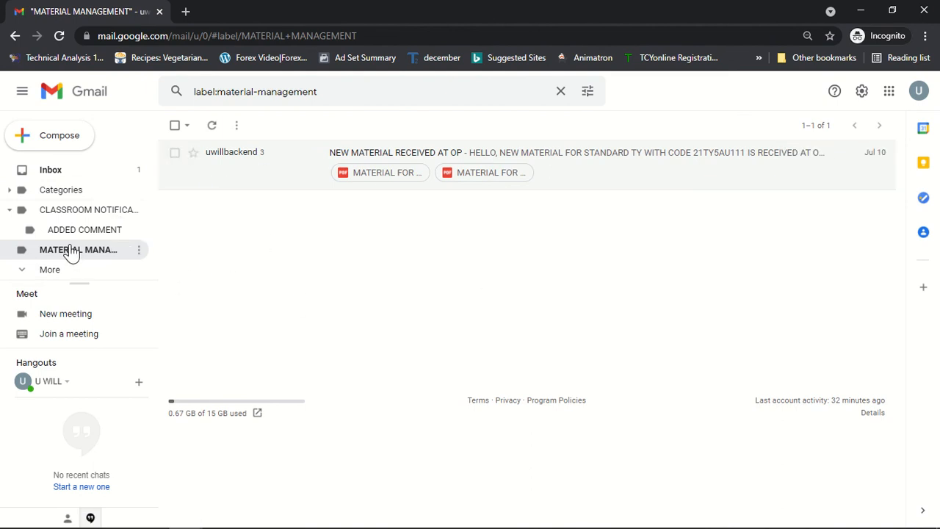
pyautogui.click(49, 173)
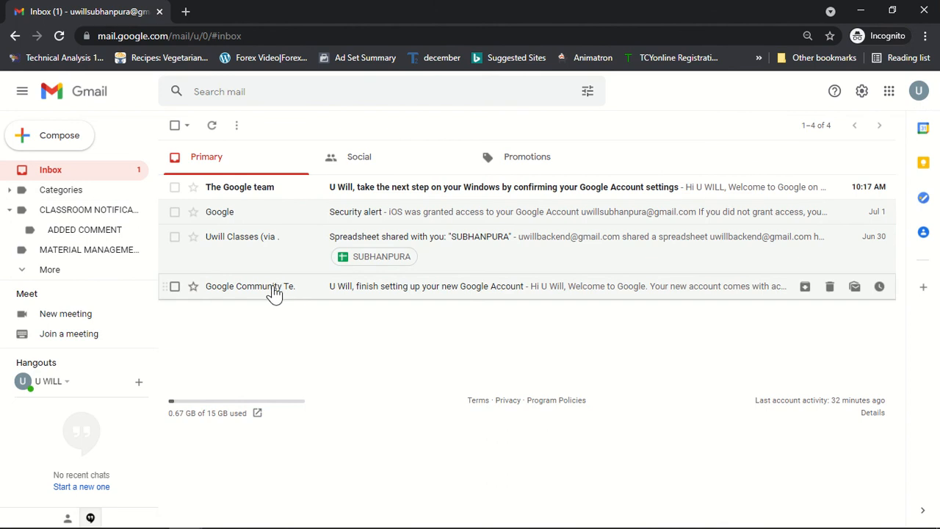